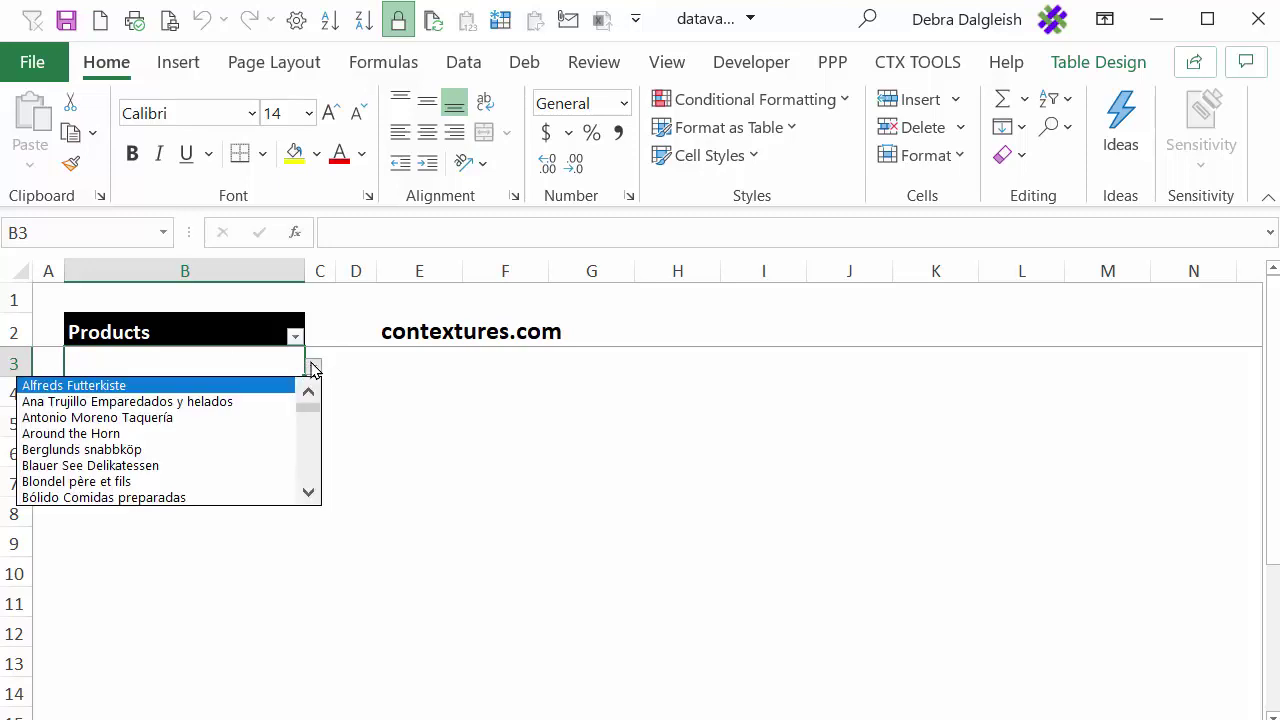
Choose Blauer See Delikatessen from the product dropdown in B3
click(206, 465)
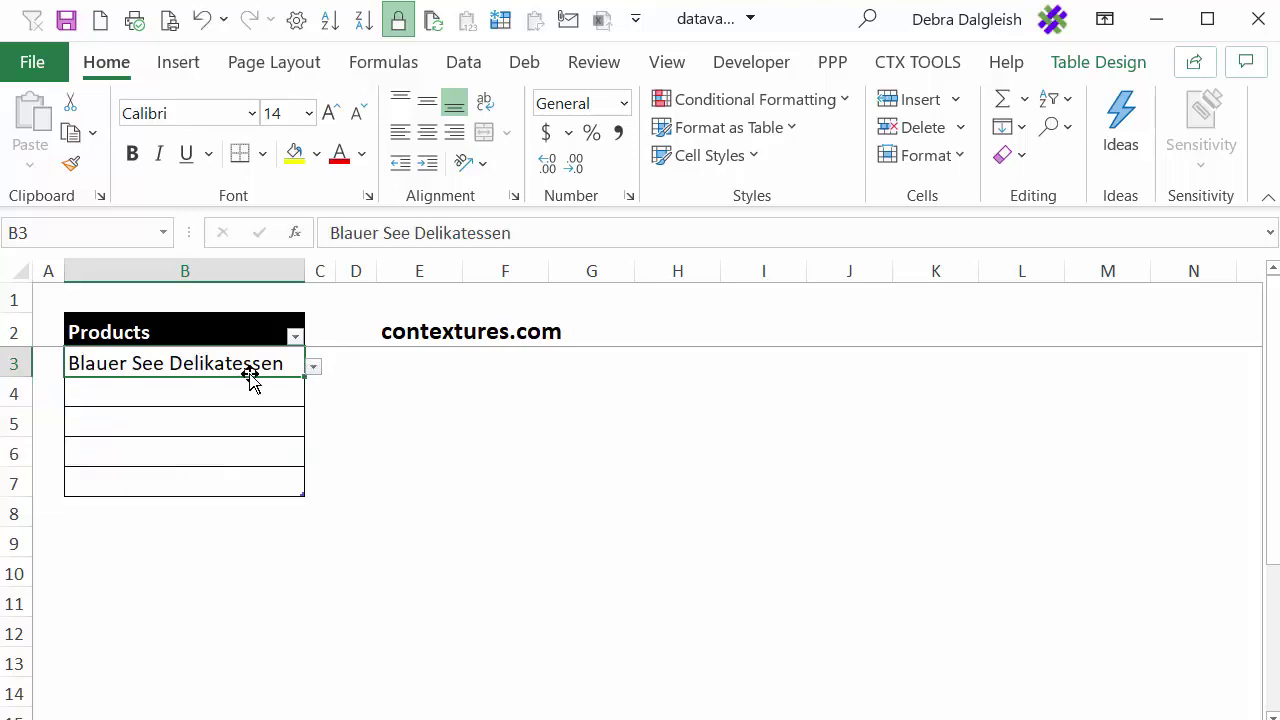
click(313, 367)
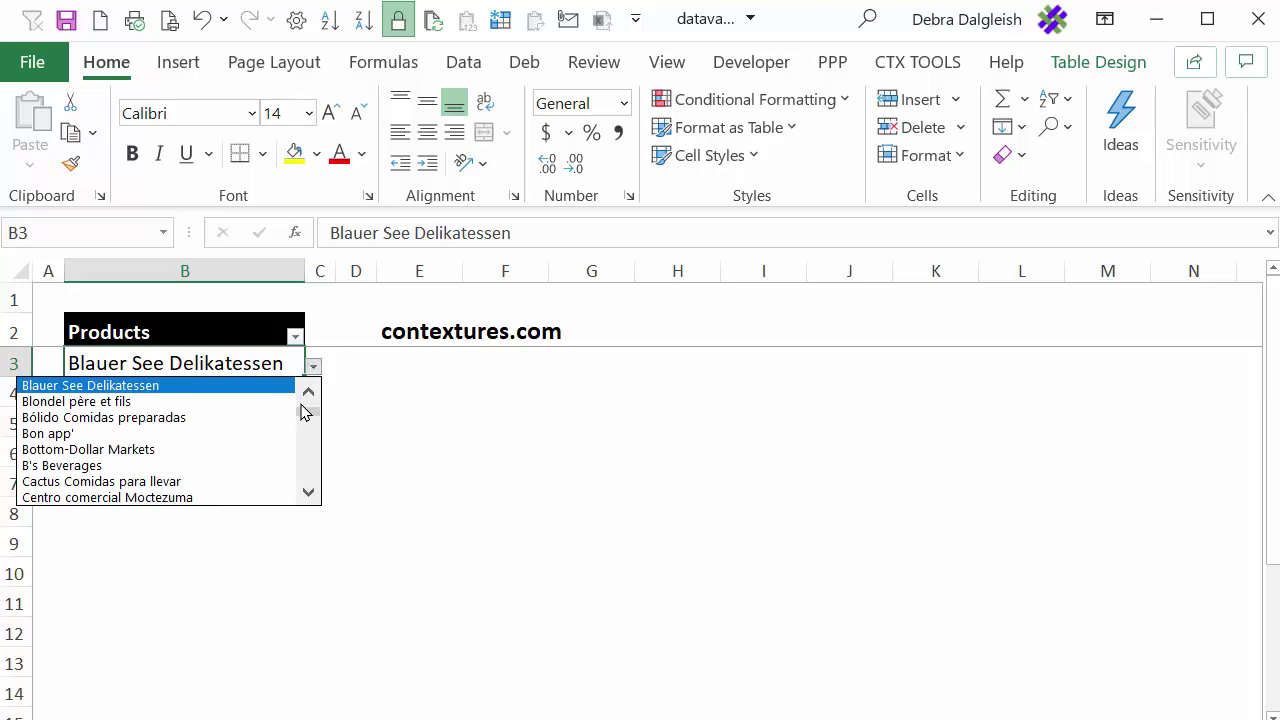
drag(306, 414, 317, 452)
click(260, 358)
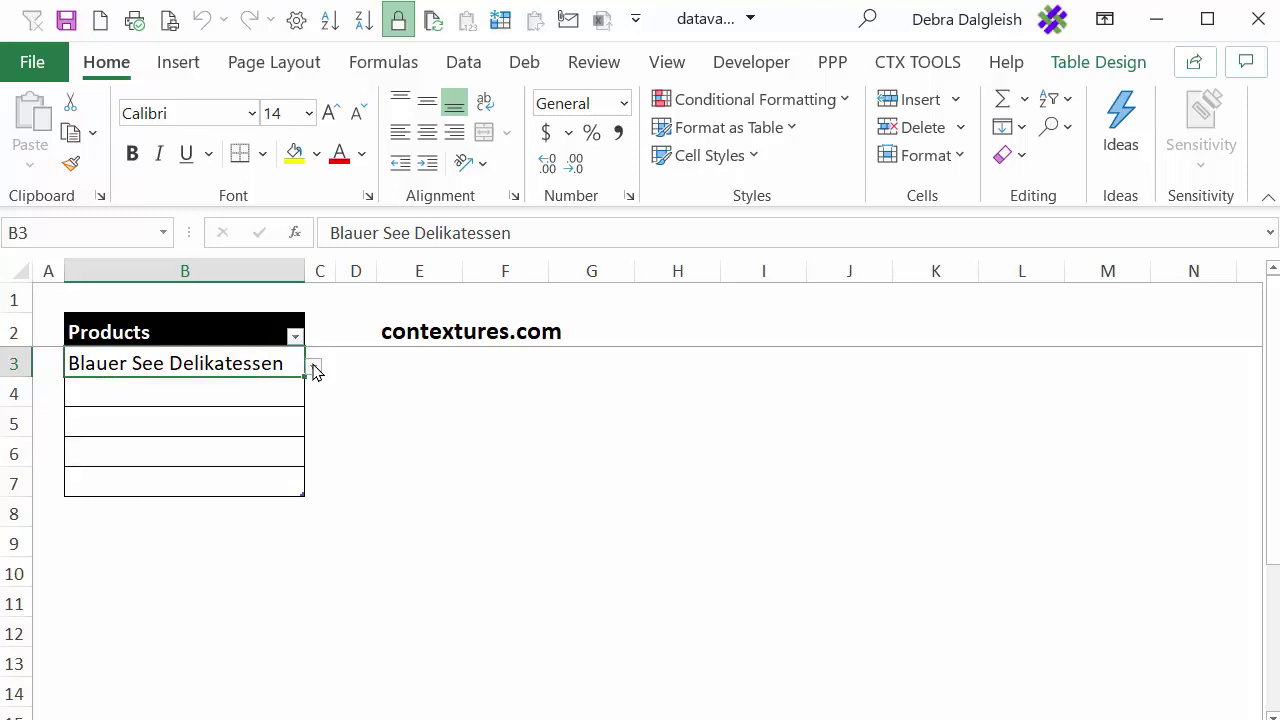
In B4, type w and pick Wilman Kala from the filtered product dropdown
click(161, 394)
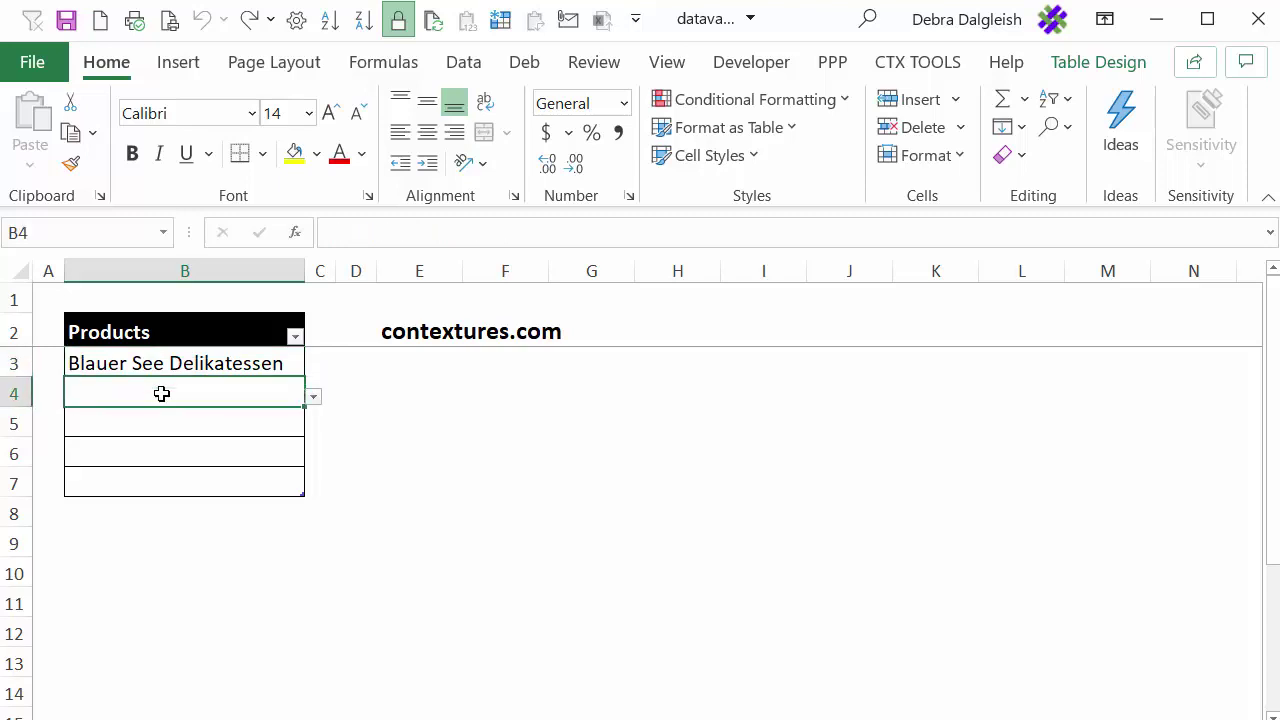
text(w)
click(314, 398)
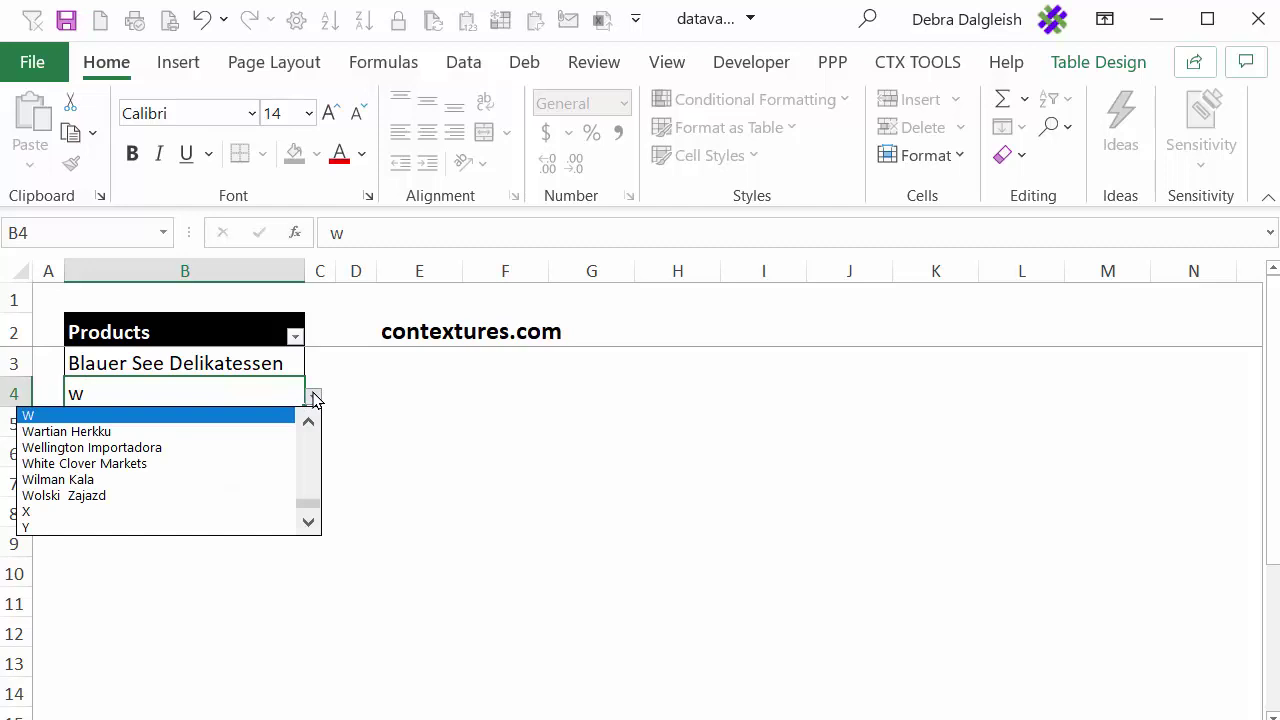
click(221, 483)
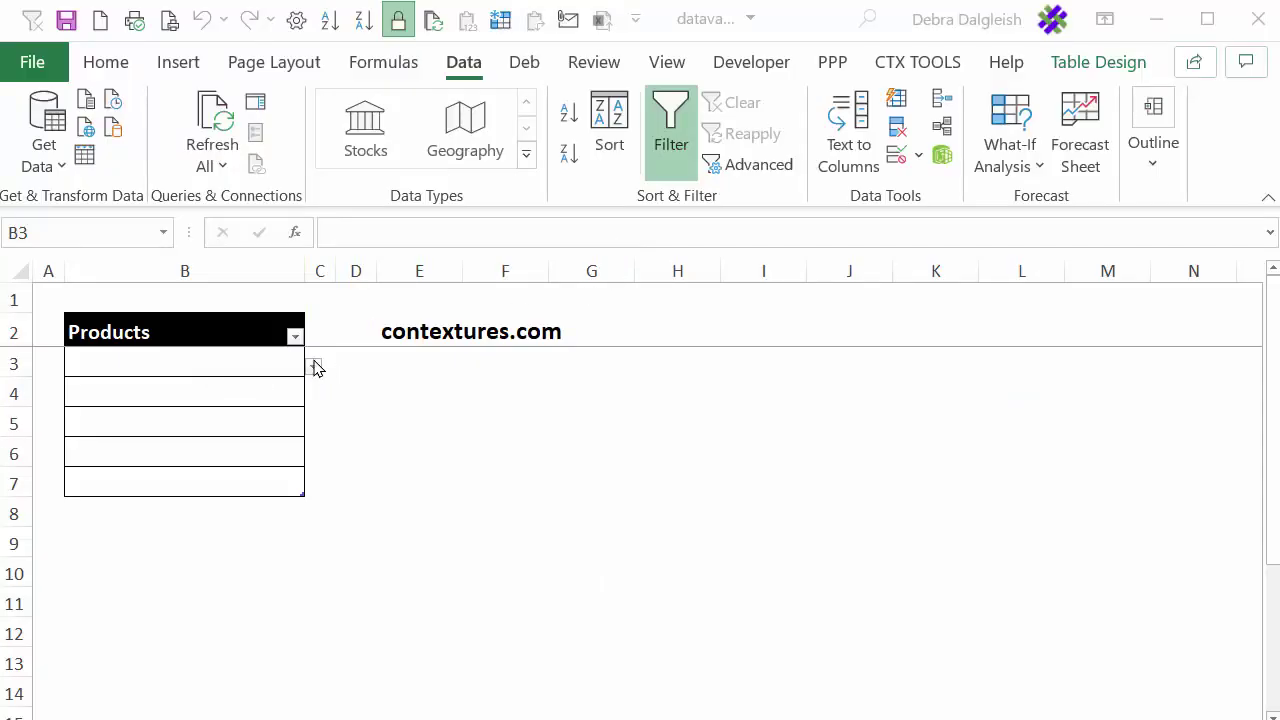
click(896, 155)
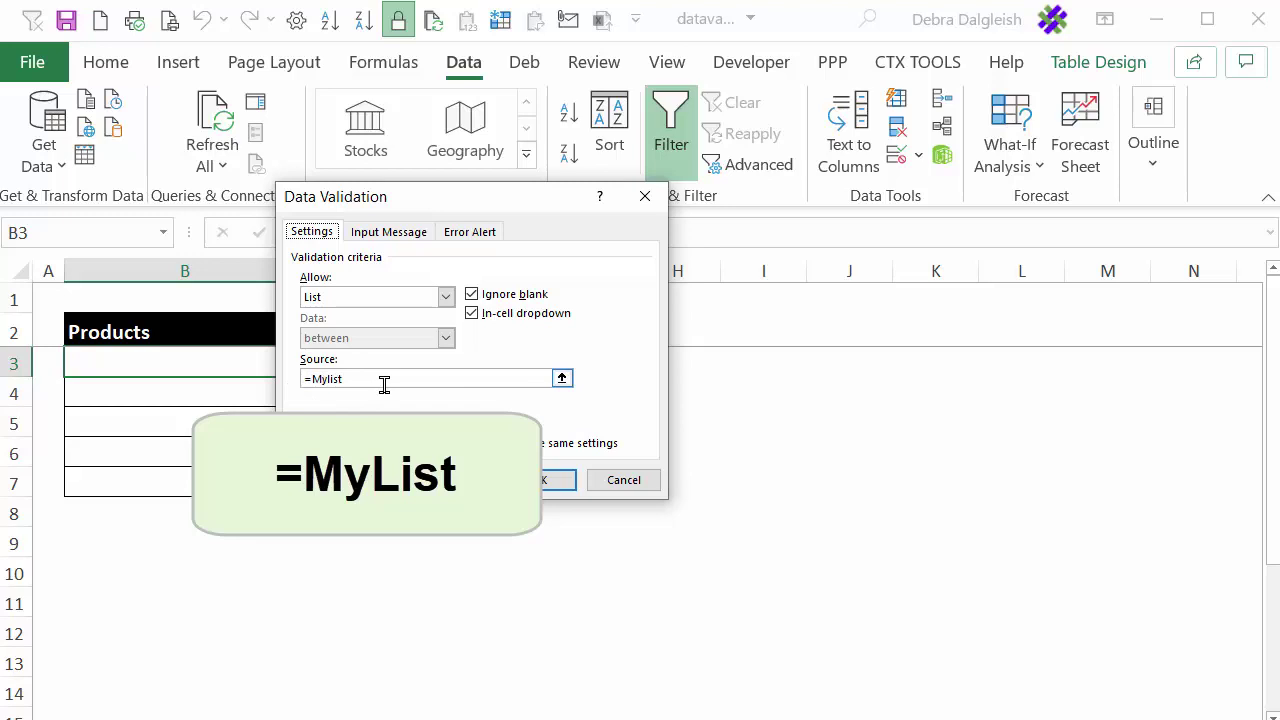
click(534, 480)
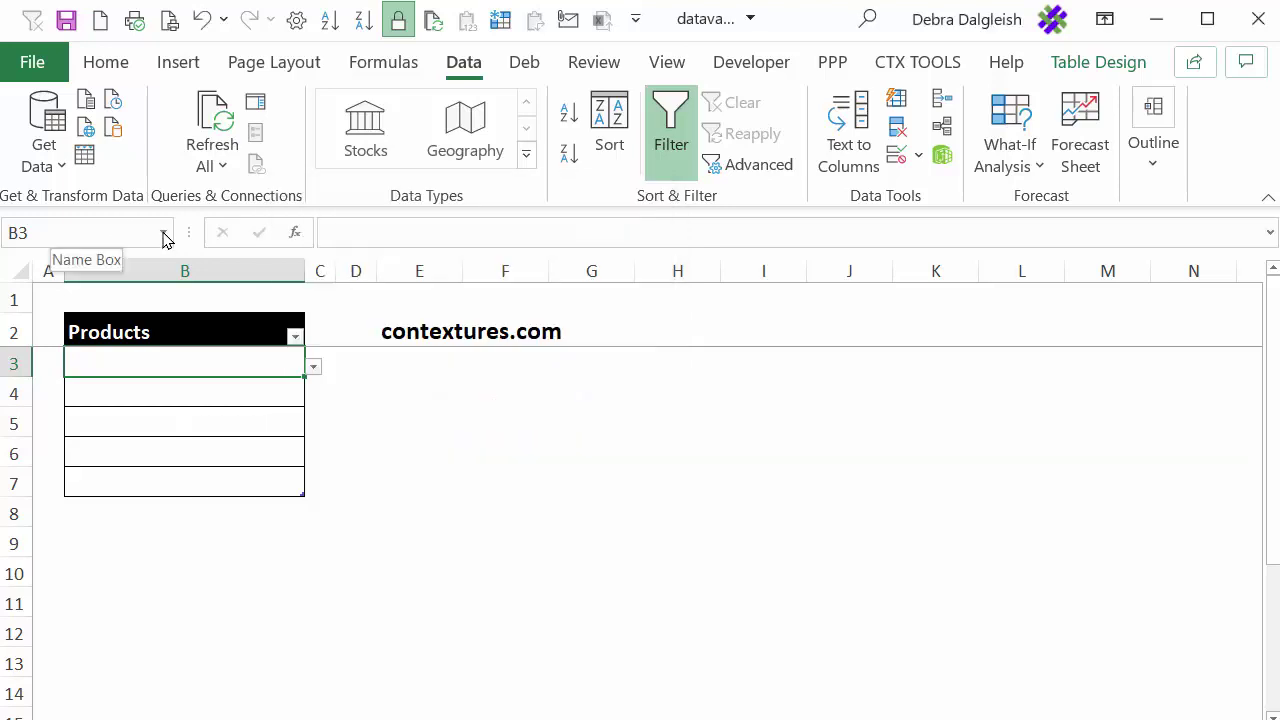
Go to the Mylist range via the Name Box and jump to its last product
click(162, 235)
click(162, 232)
click(100, 266)
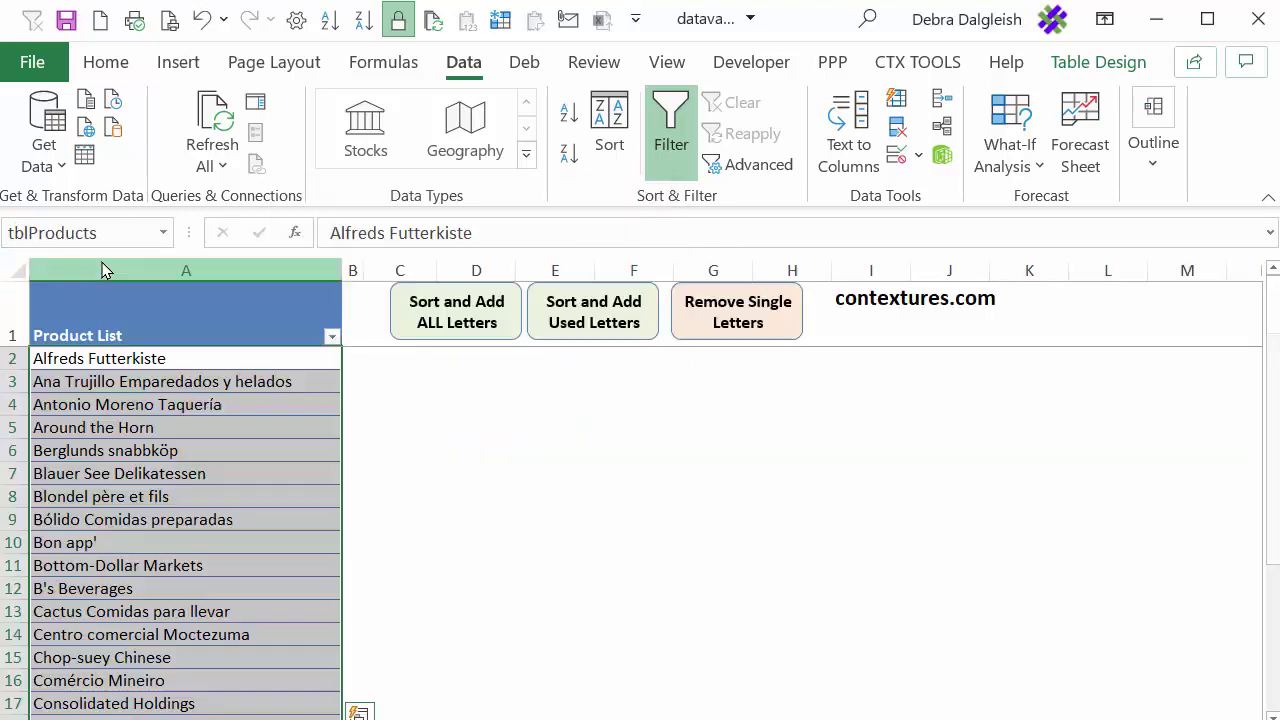
click(178, 358)
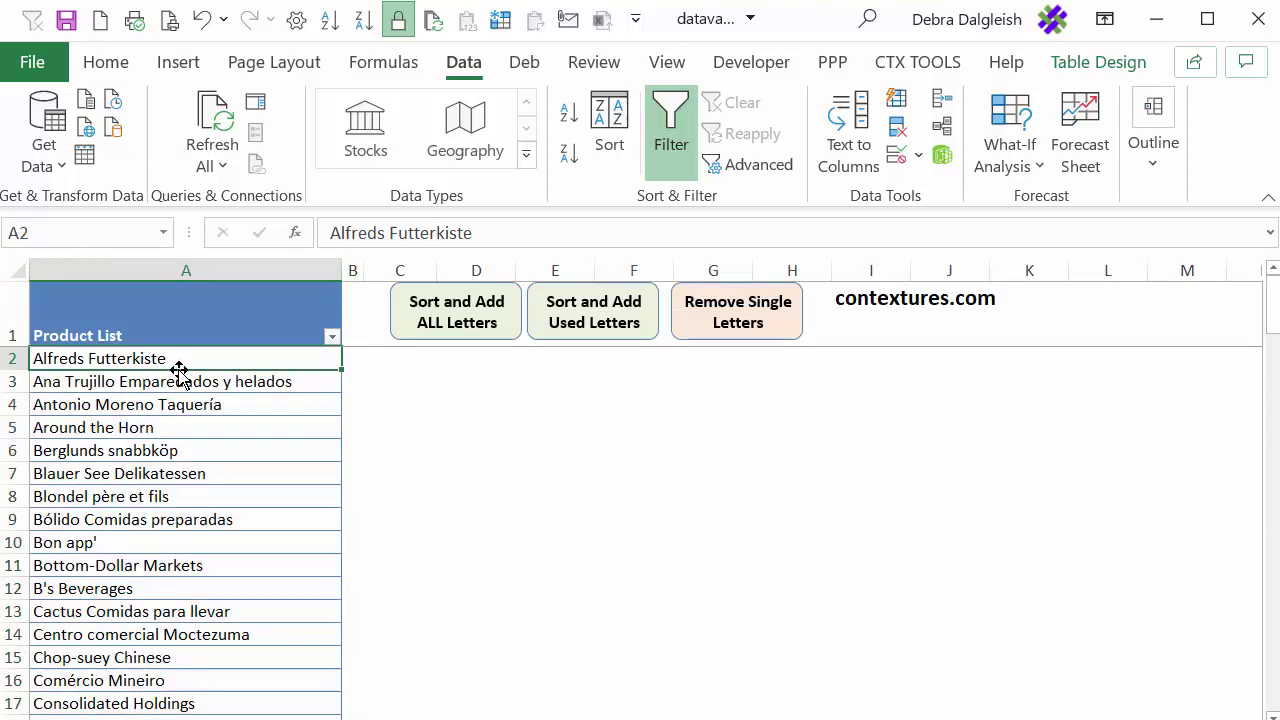
key(ctrl+Down)
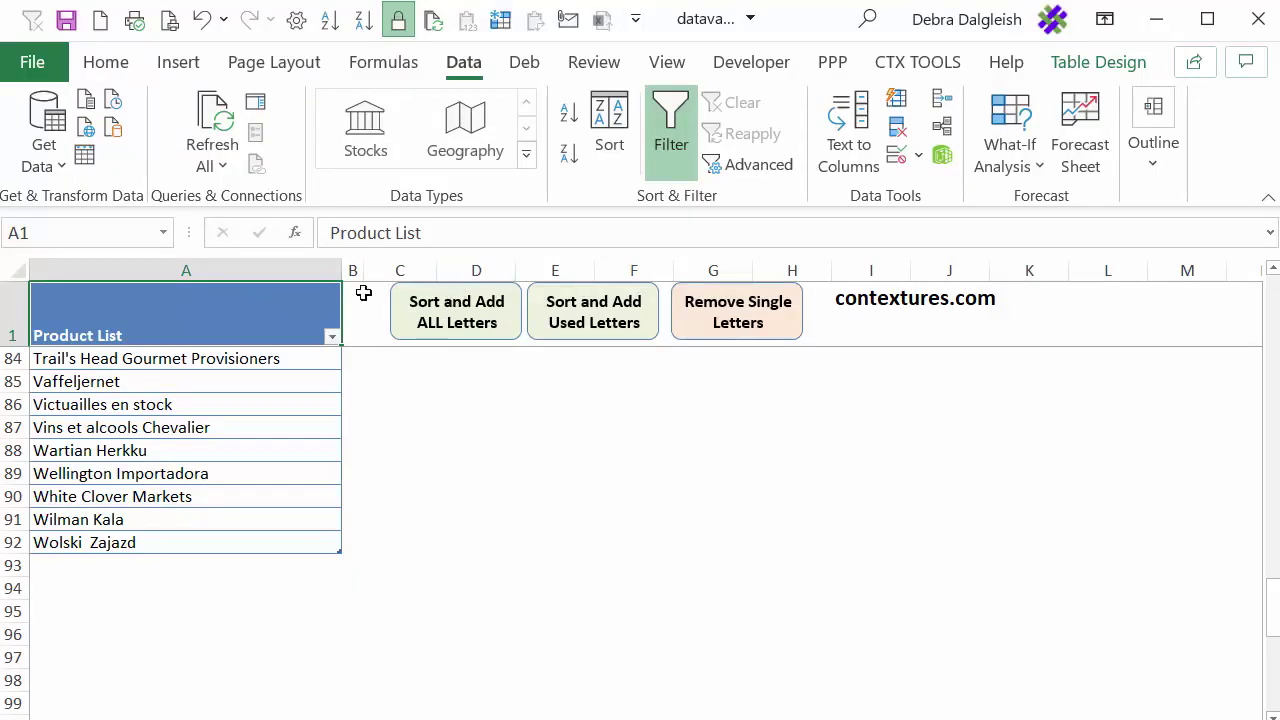
click(354, 305)
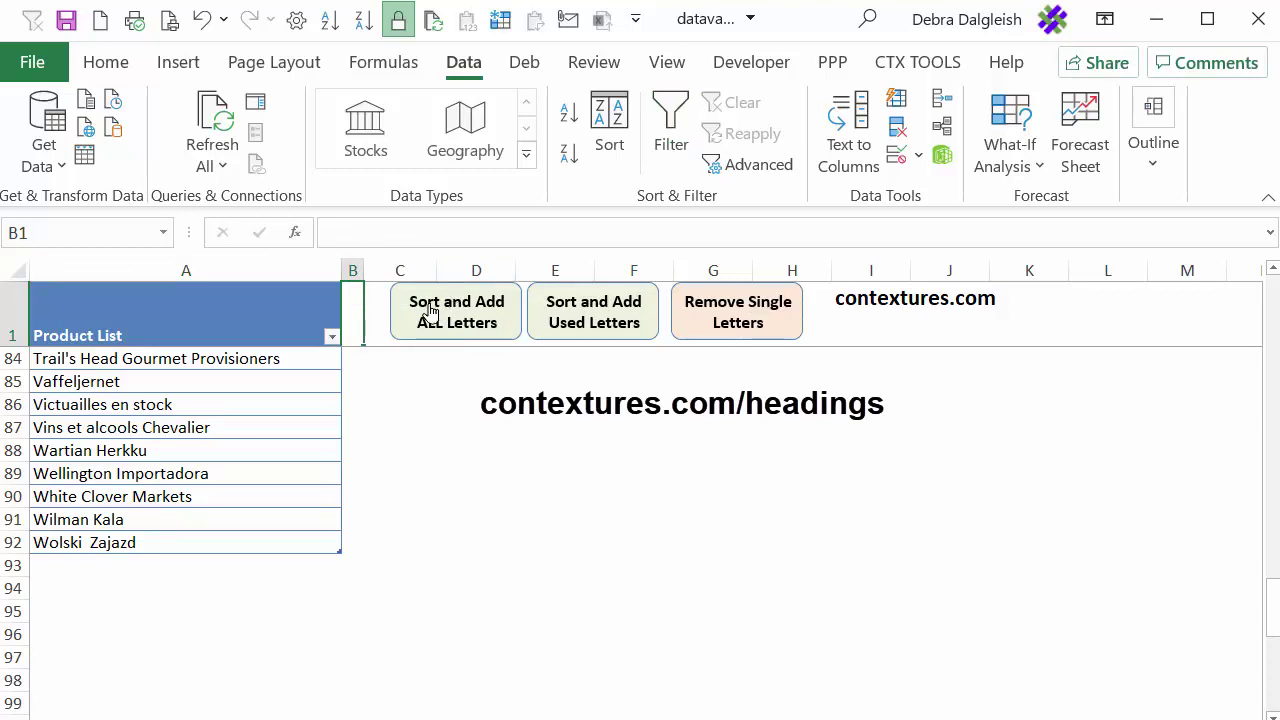
Run Sort and Add ALL Letters, Remove Single Letters, Sort and Add Used Letters, then remove again
click(429, 312)
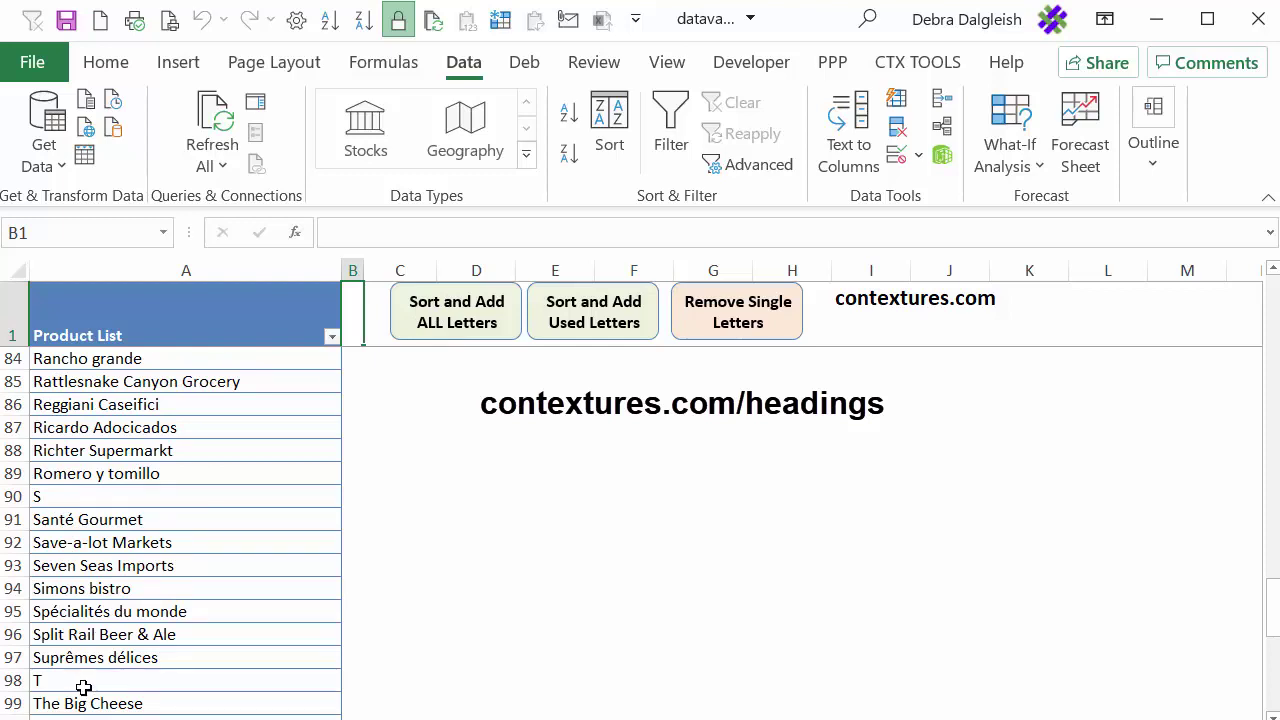
click(750, 318)
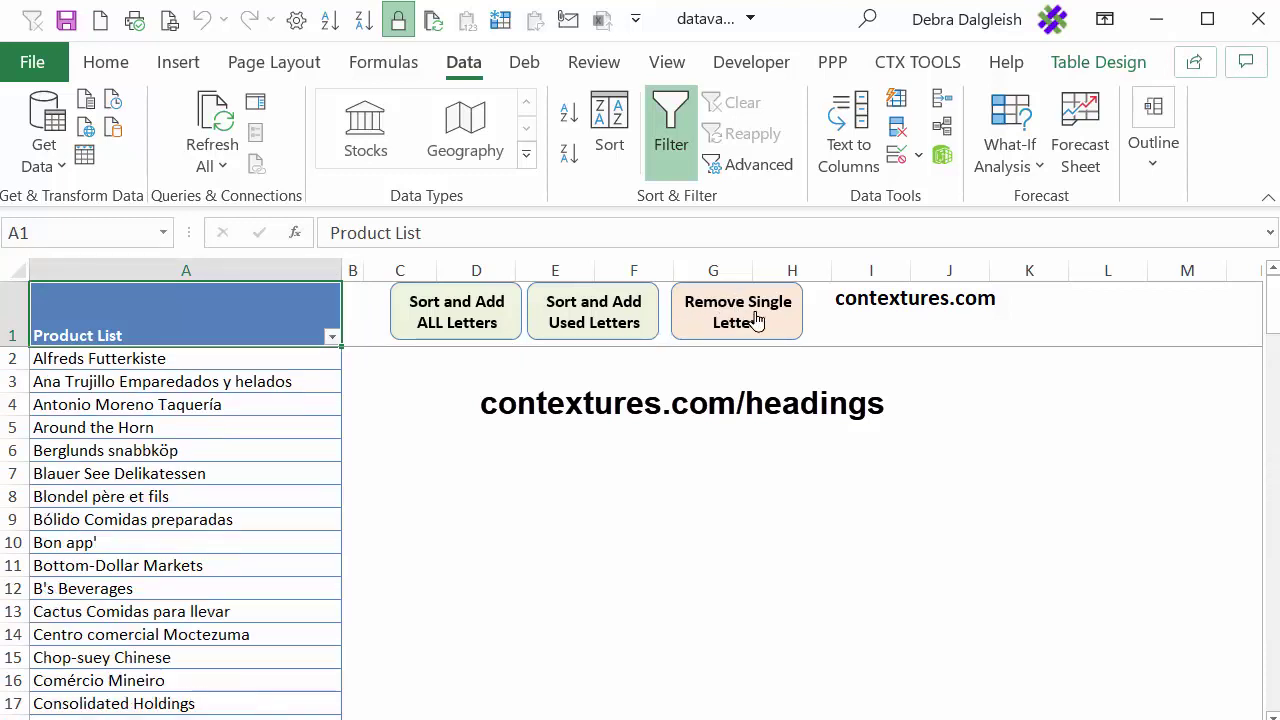
click(590, 307)
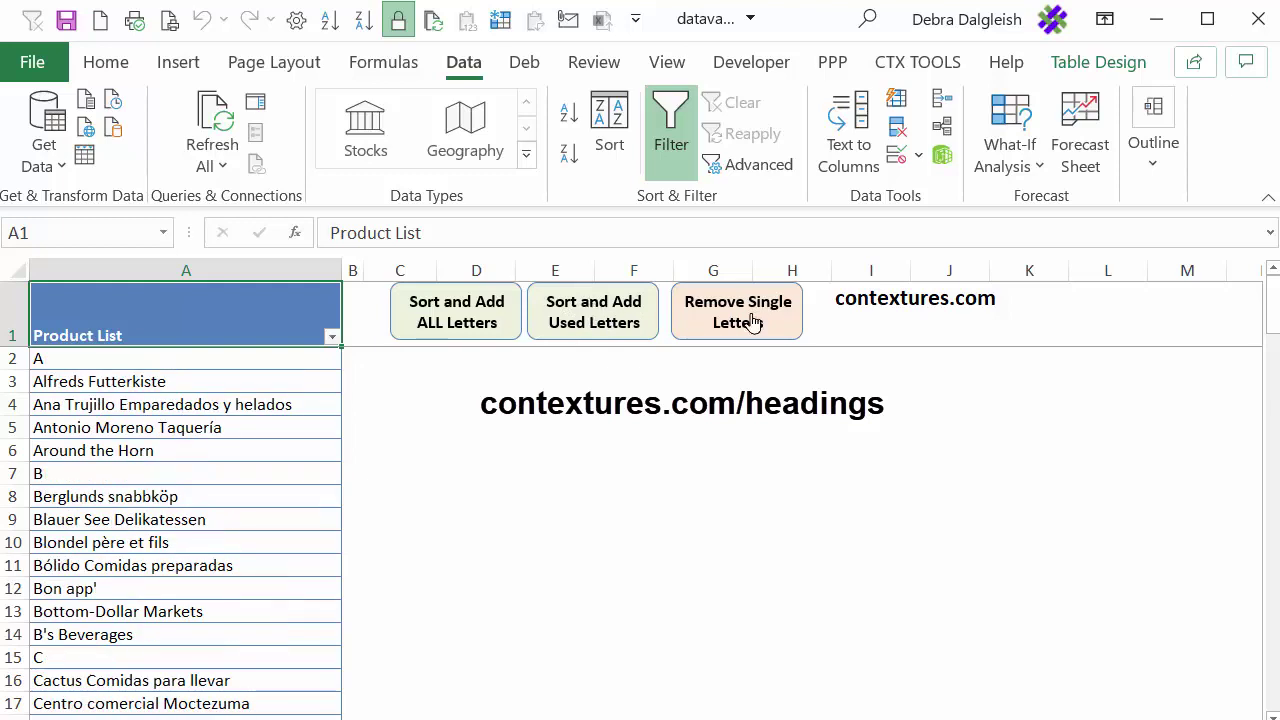
click(770, 322)
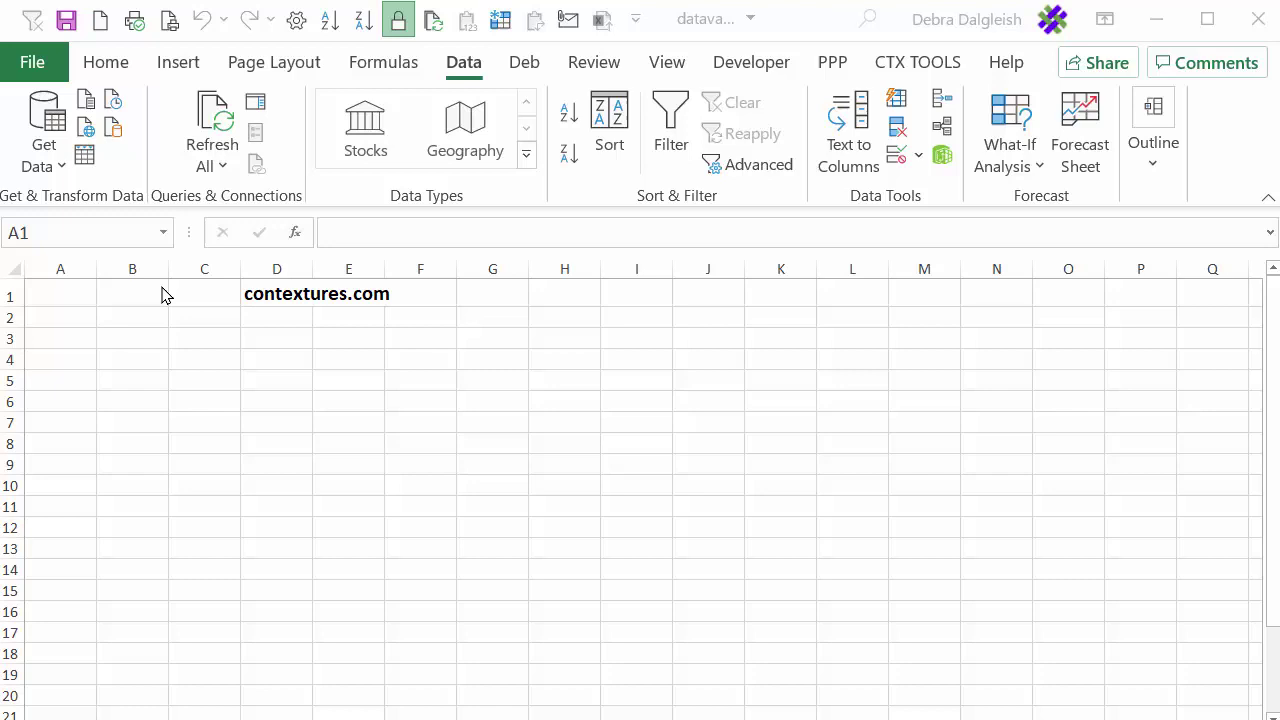
Enter 65 and 66 in A1:A2 and fill the series down column A to row 26
click(65, 296)
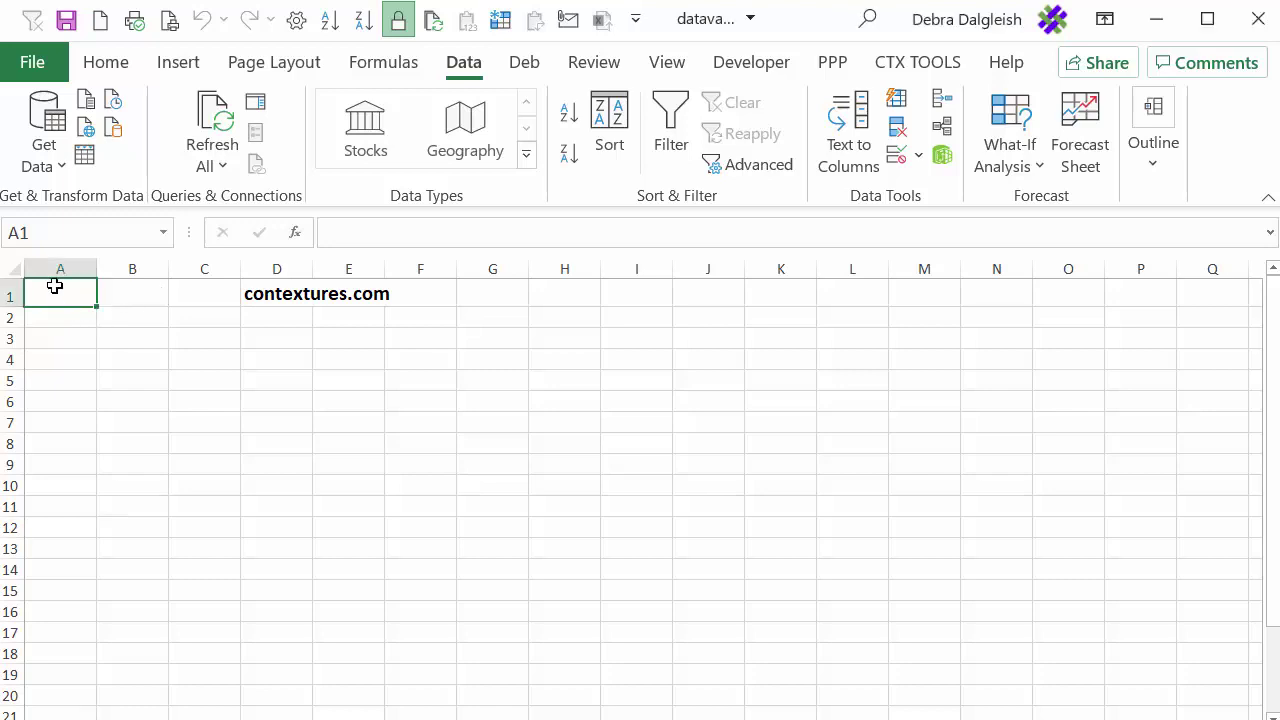
text(65)
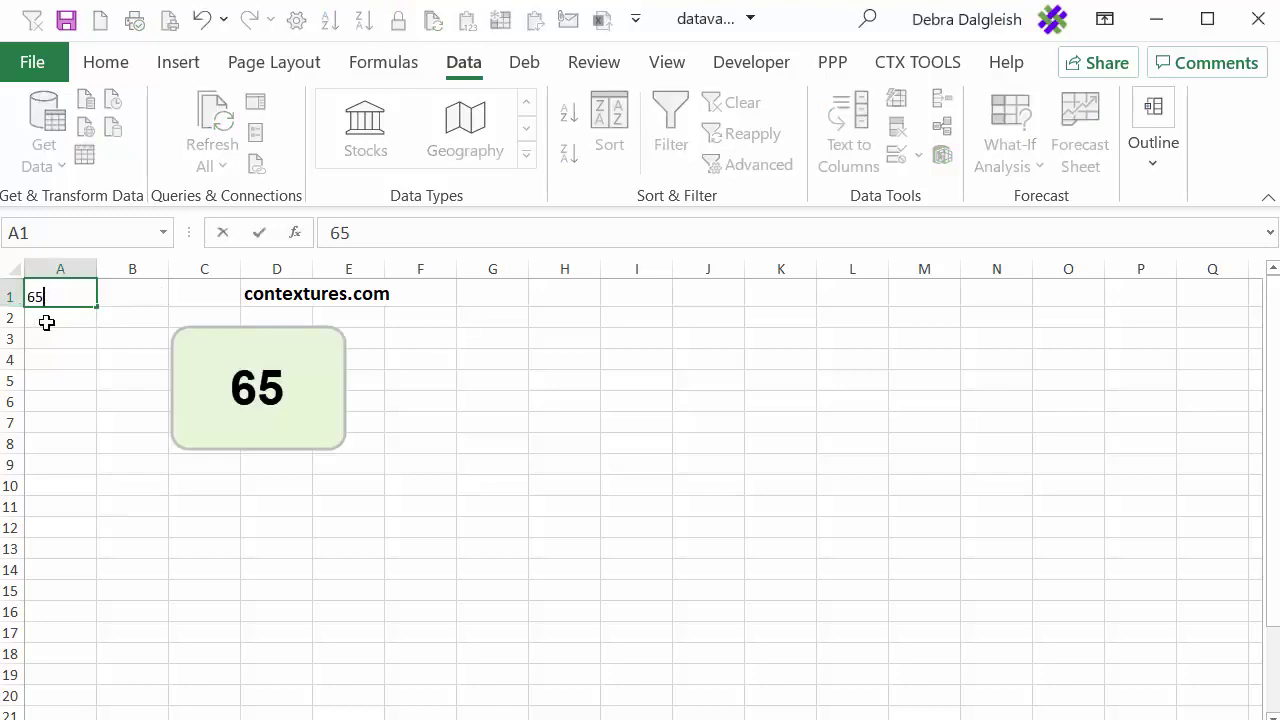
key(Return)
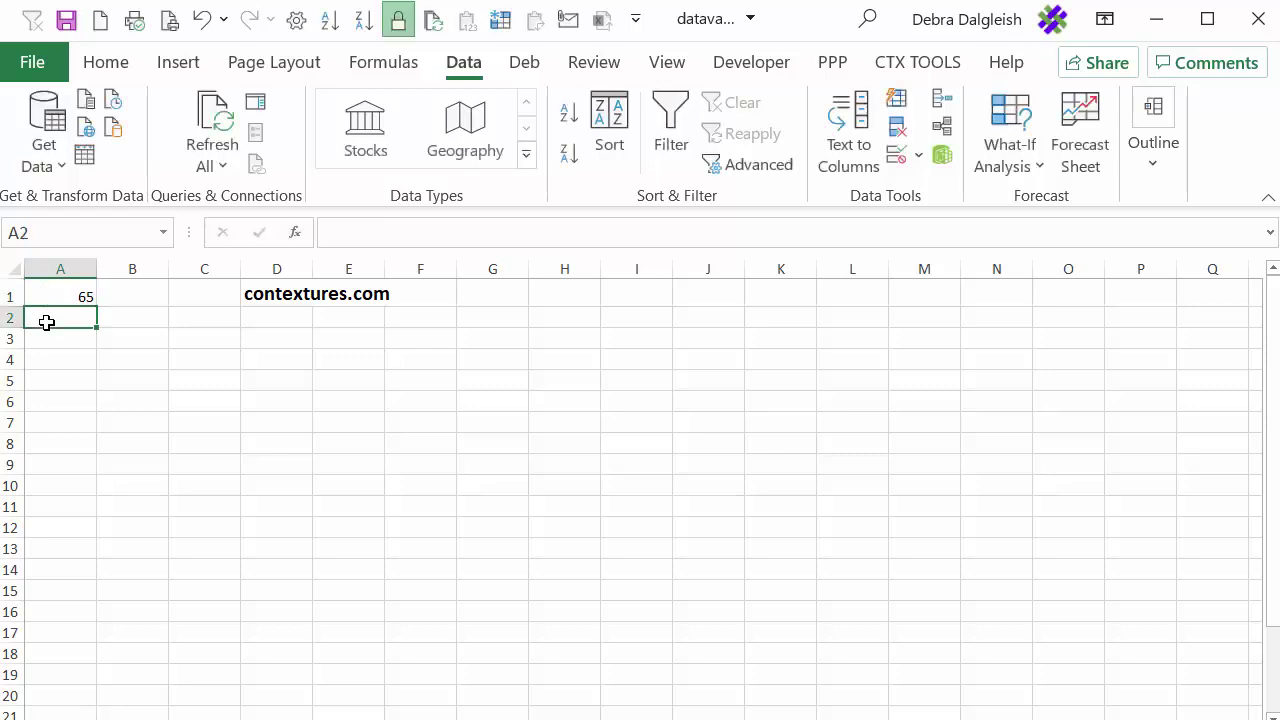
text(66)
key(Return)
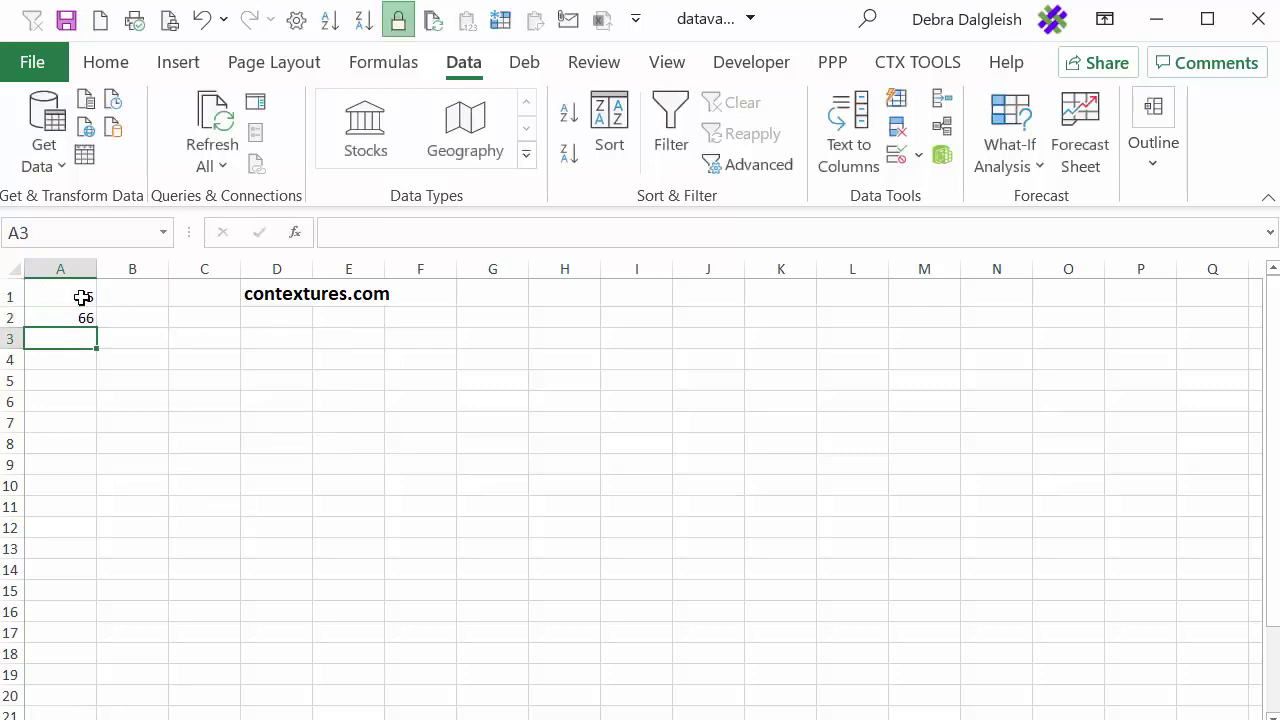
drag(86, 294, 88, 312)
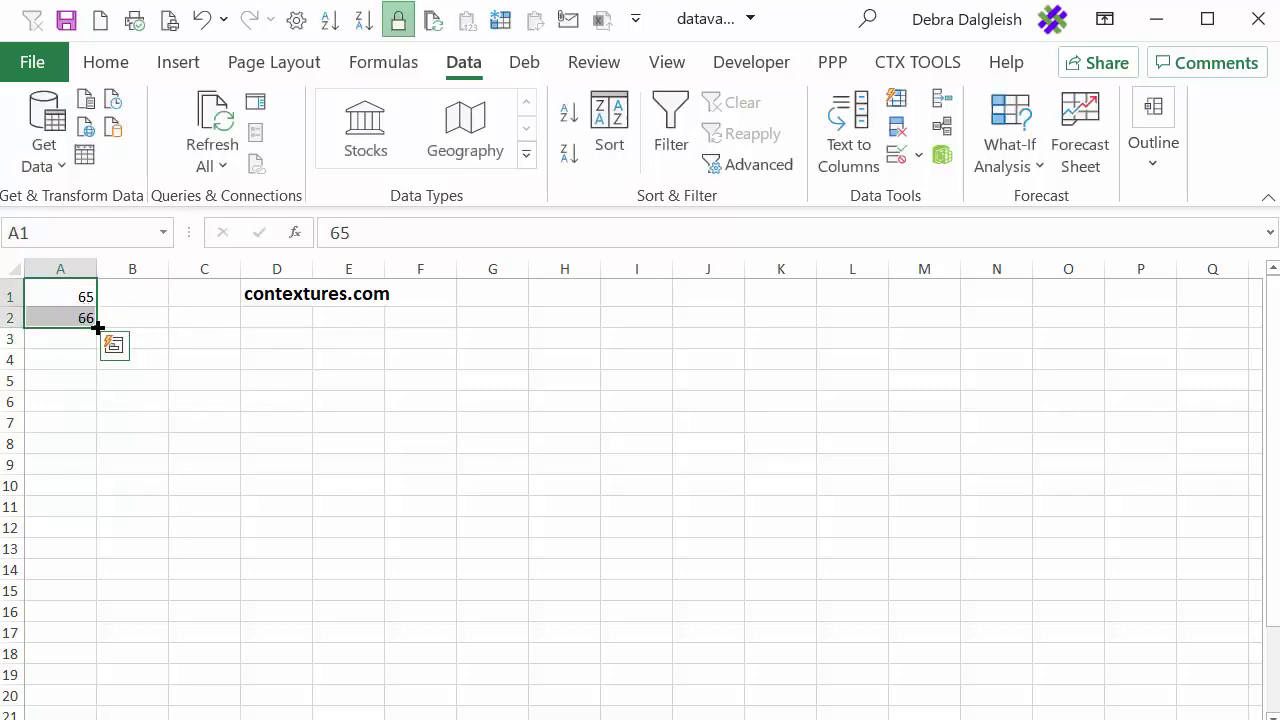
drag(88, 352, 63, 691)
scroll(85, 315, up, 2)
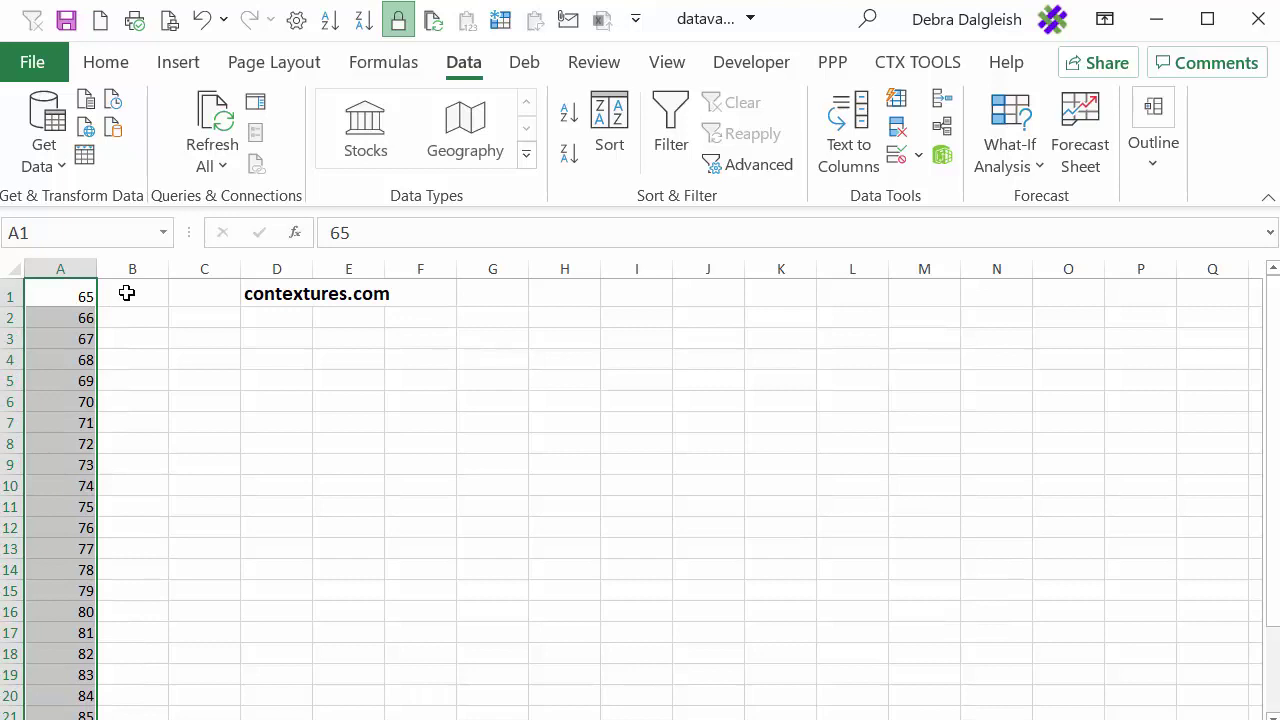
click(124, 292)
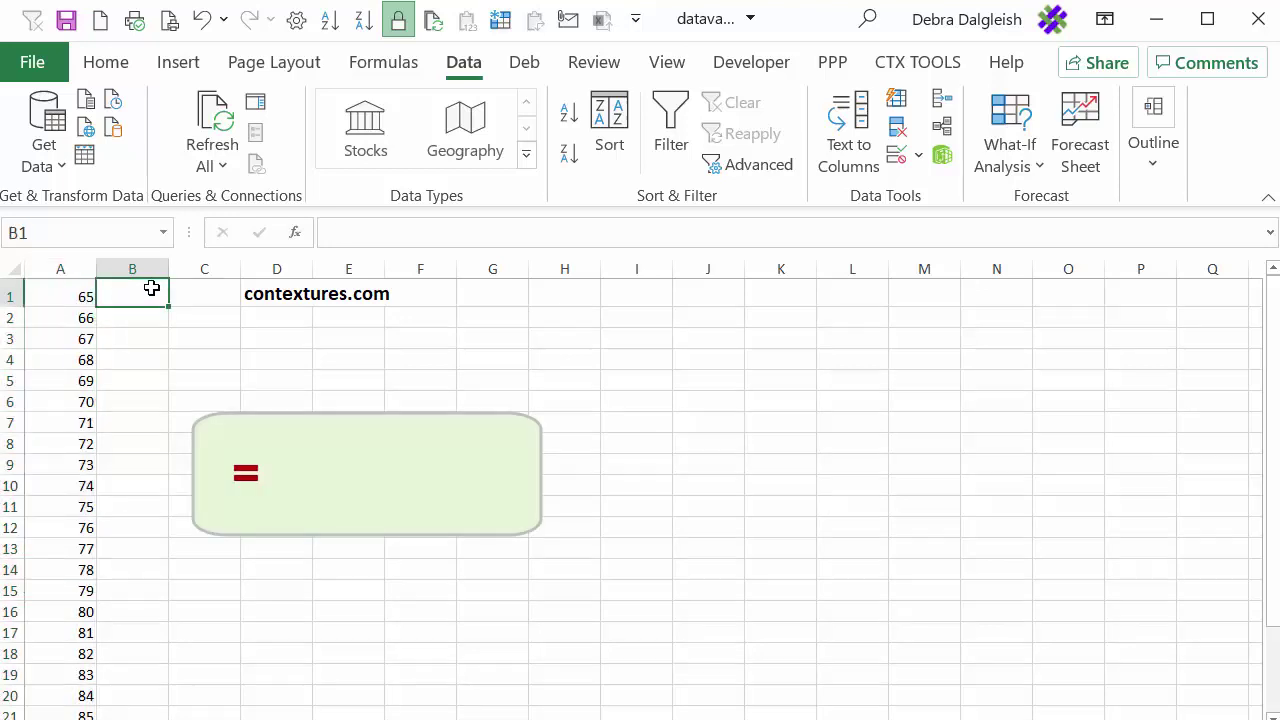
Enter =CHAR(A1) in B1, fill it down to B26 for letters A–Z, and copy them
text(=cha)
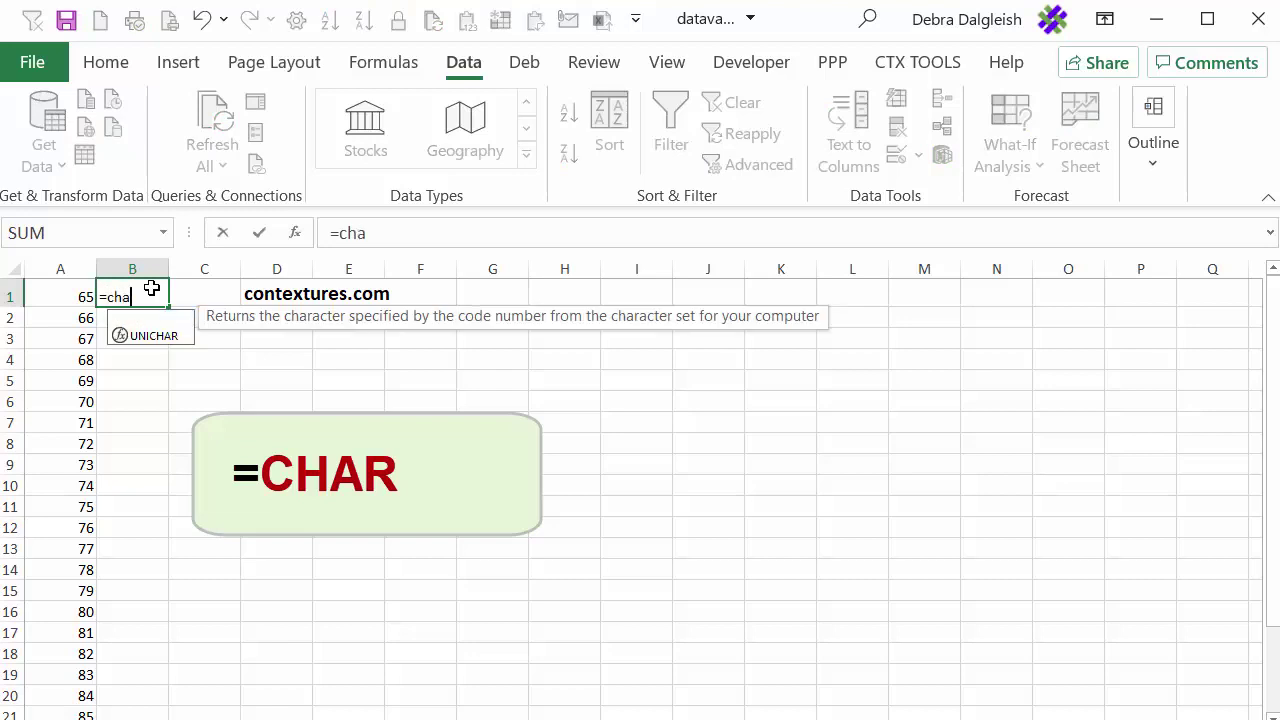
text(r()
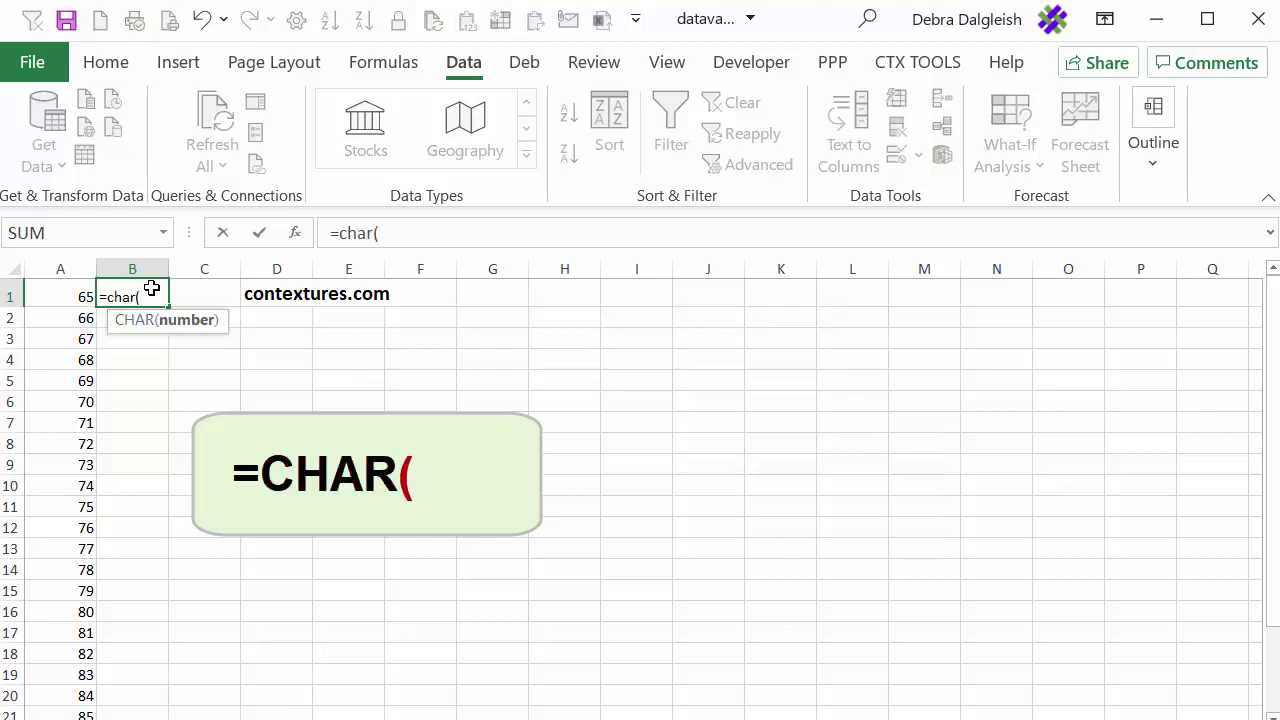
click(60, 293)
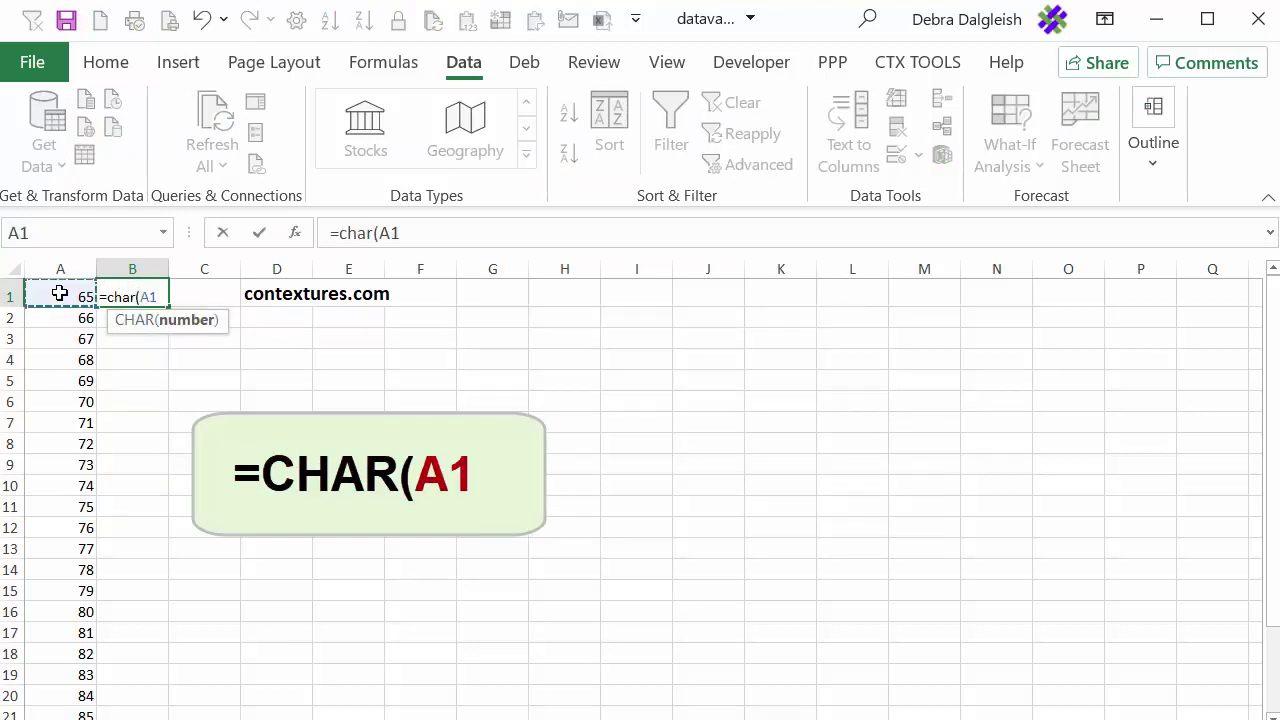
key(Return)
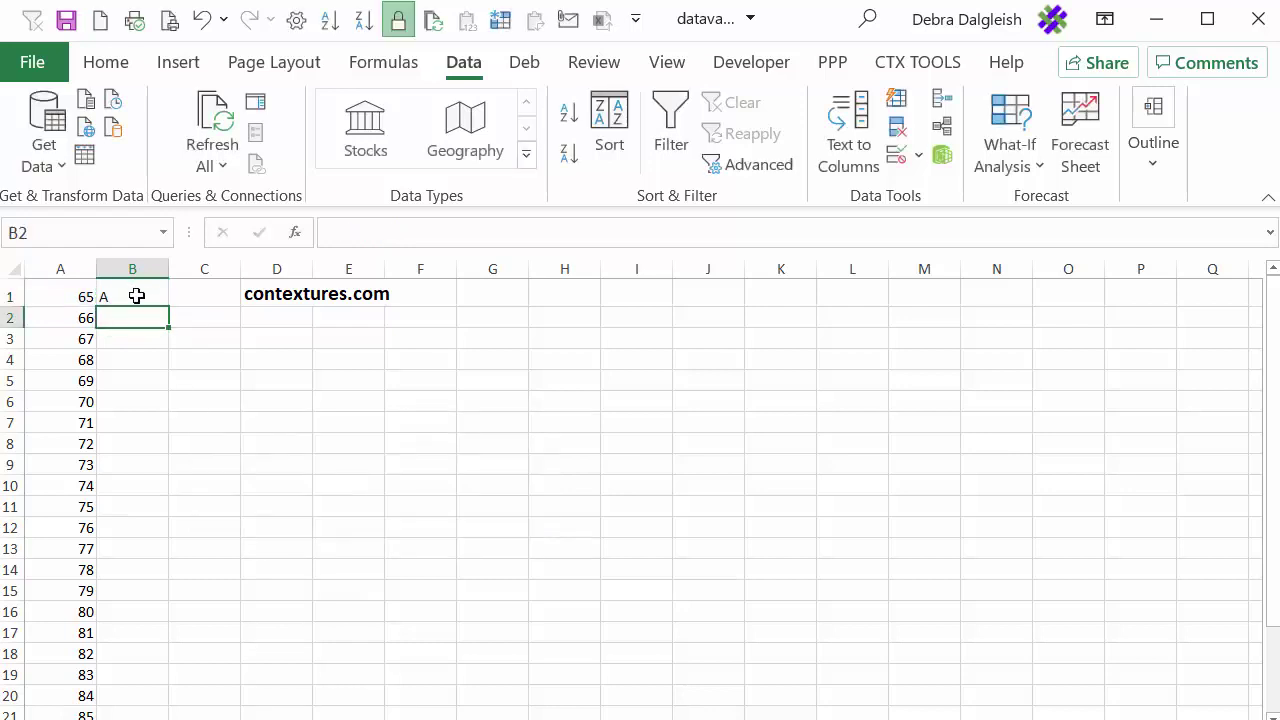
click(137, 296)
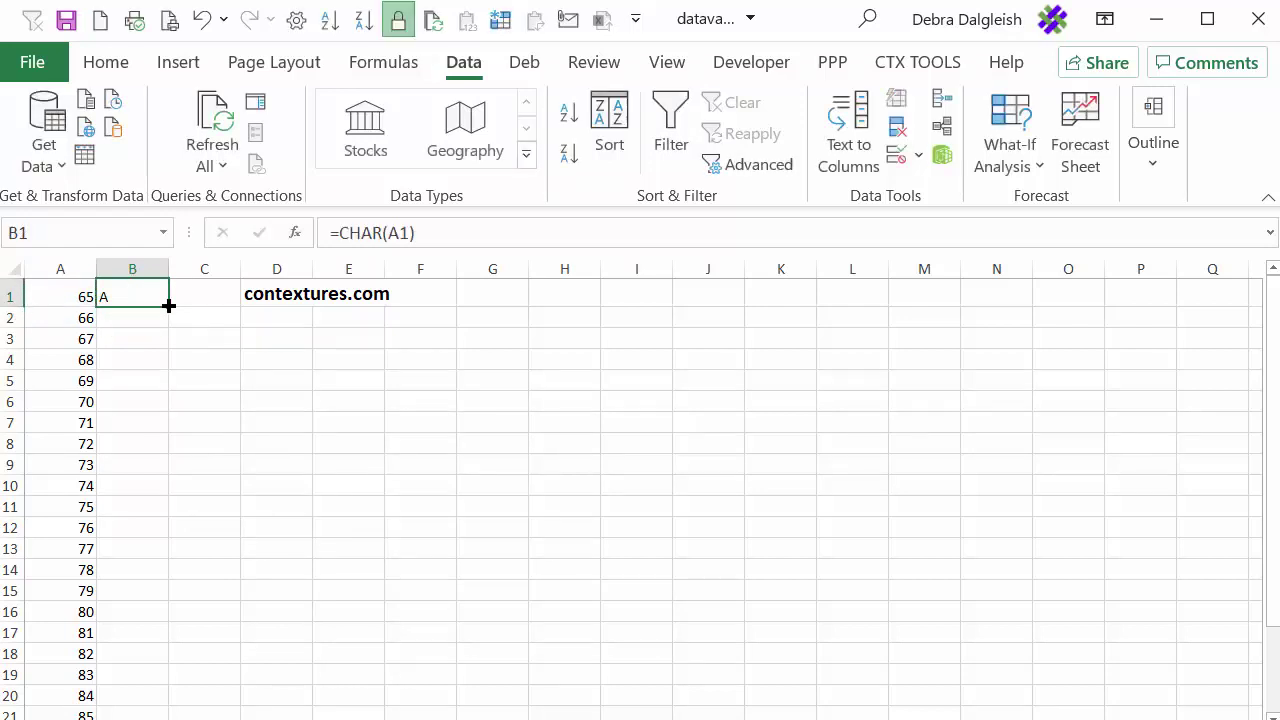
double_click(168, 305)
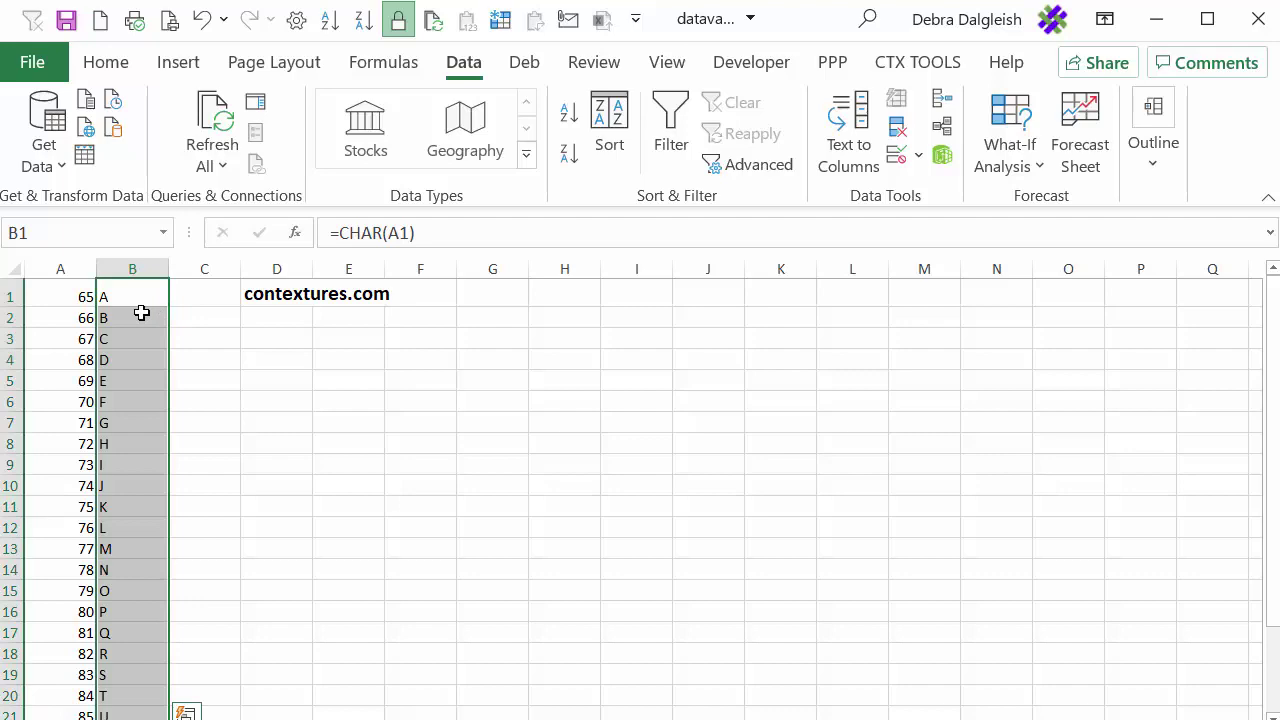
scroll(130, 588, down, 2)
scroll(130, 588, down, 1)
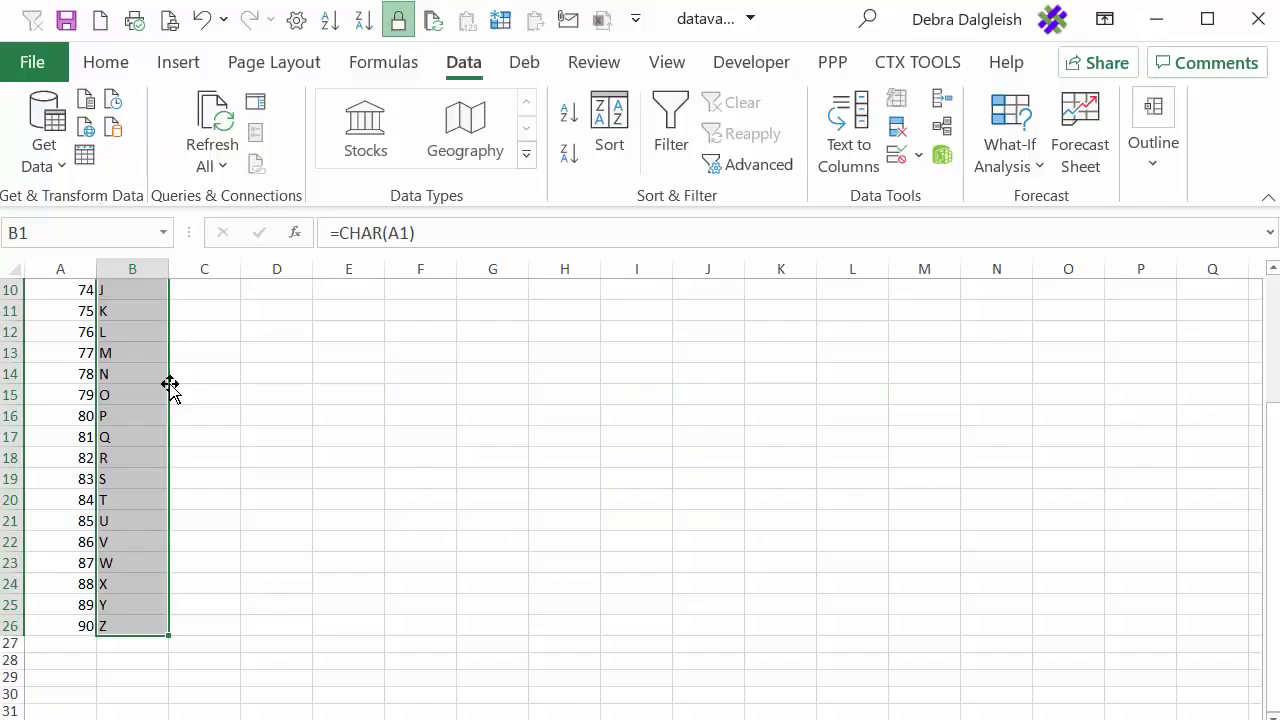
key(ctrl+c)
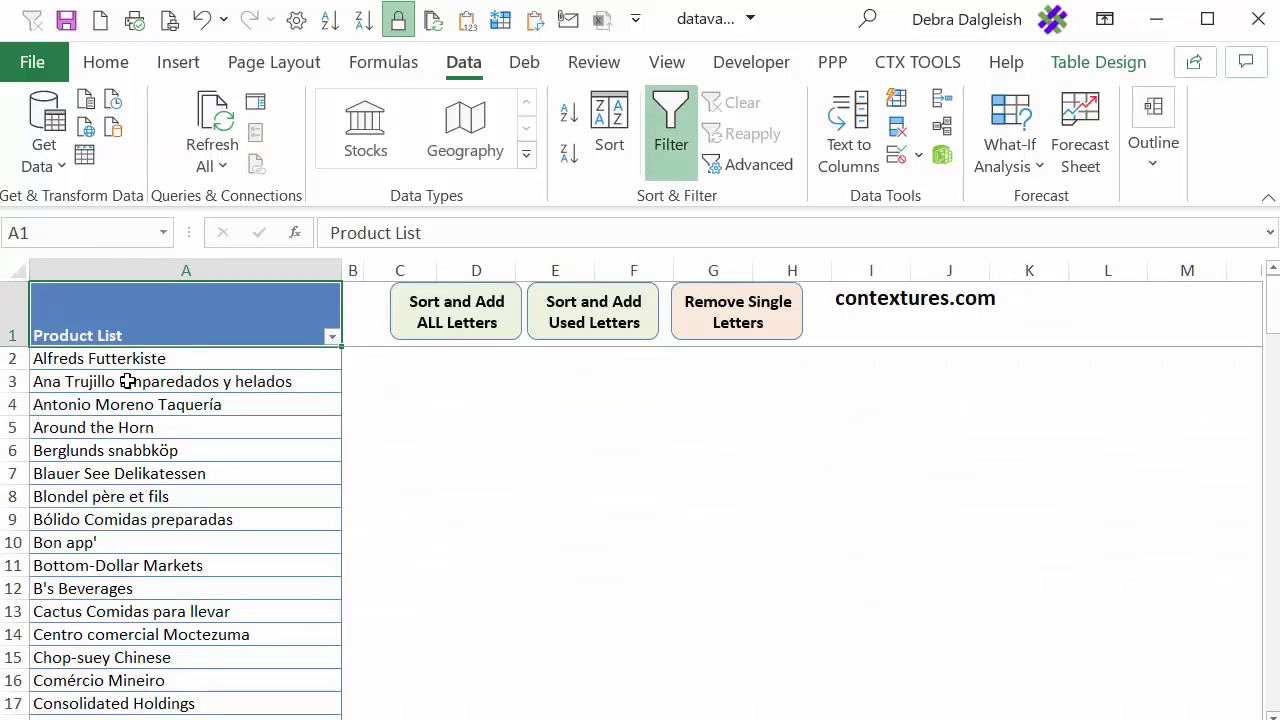
Paste the copied letters A–Z as values into A93, just below the last product
click(127, 379)
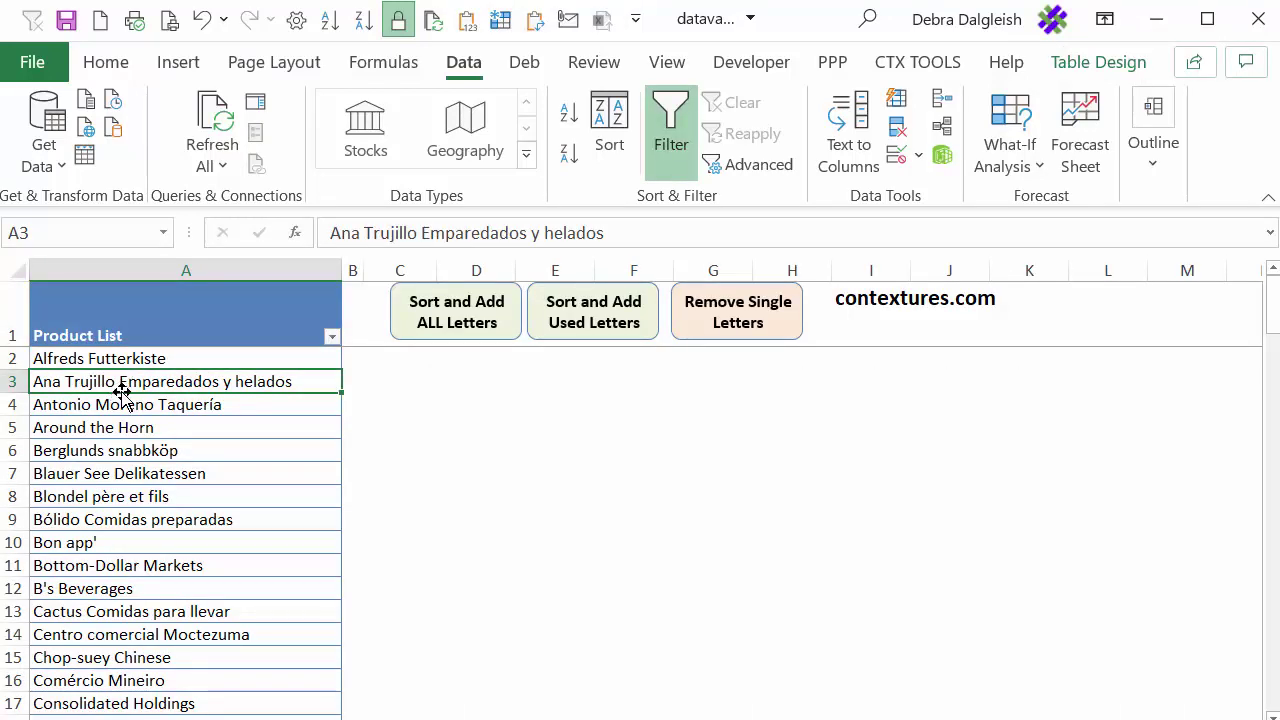
double_click(123, 392)
click(75, 562)
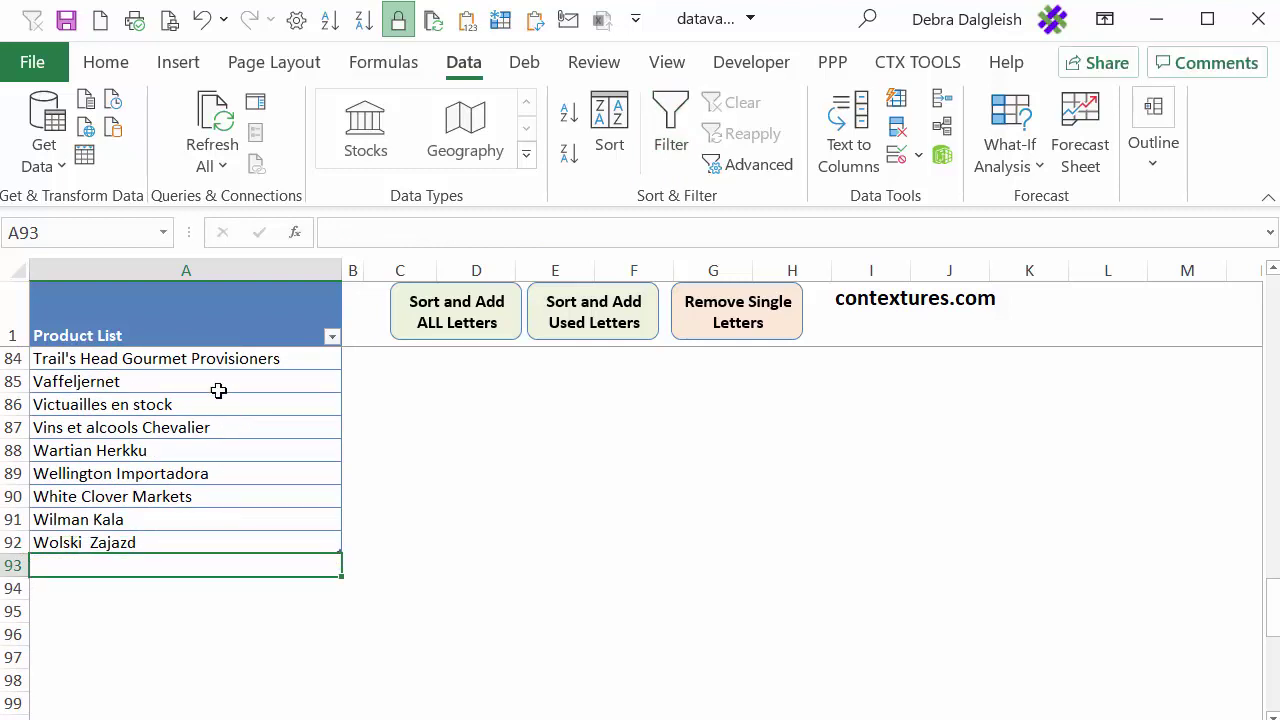
right_click(117, 566)
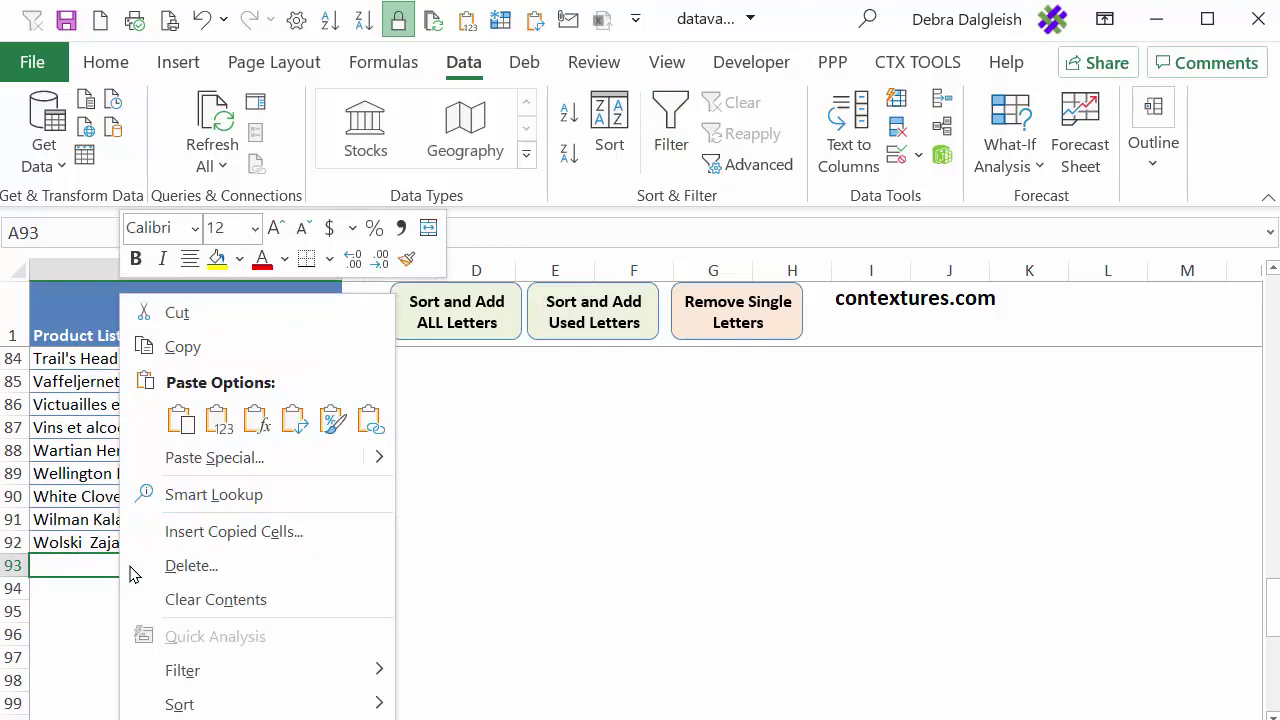
click(217, 421)
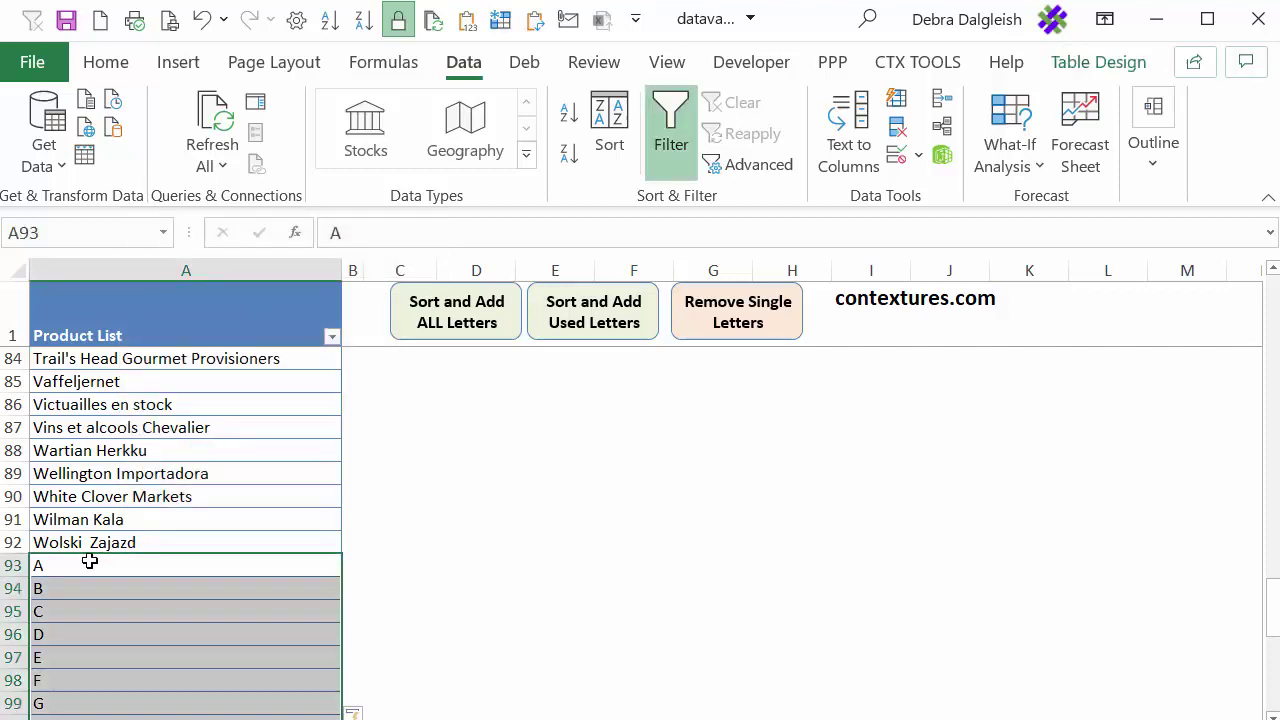
scroll(91, 560, down, 5)
scroll(88, 550, up, 10)
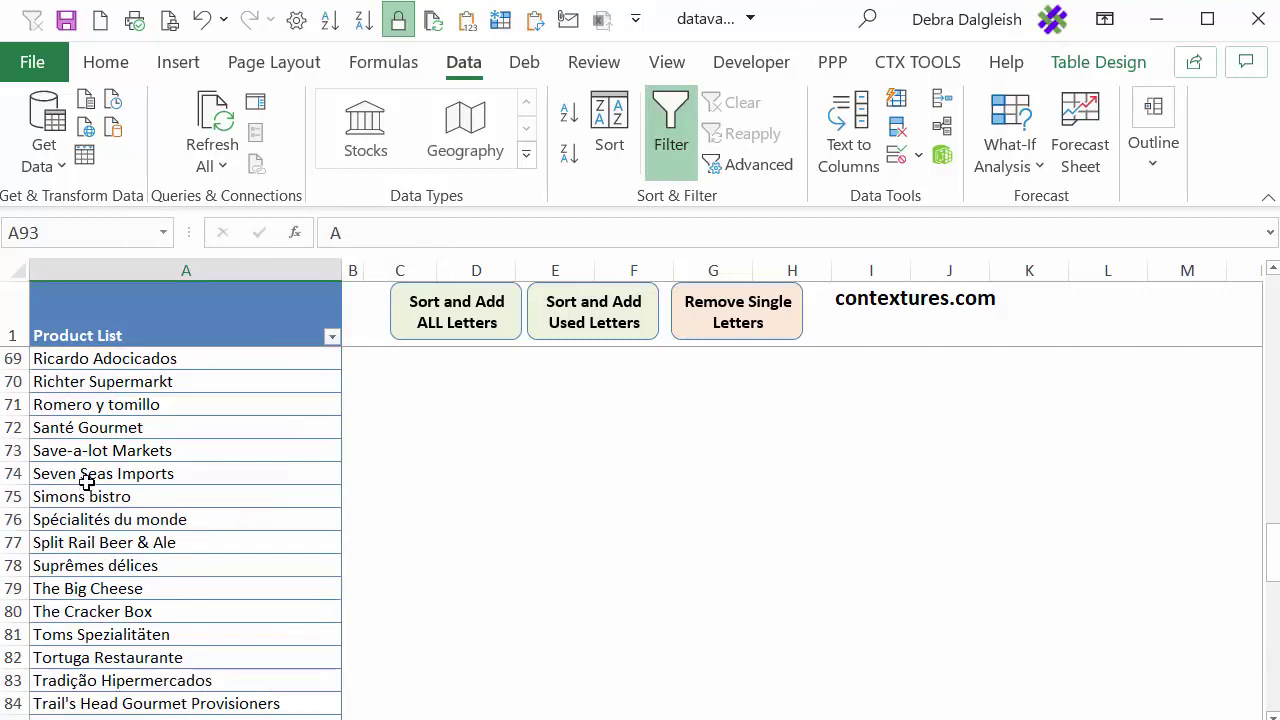
click(85, 476)
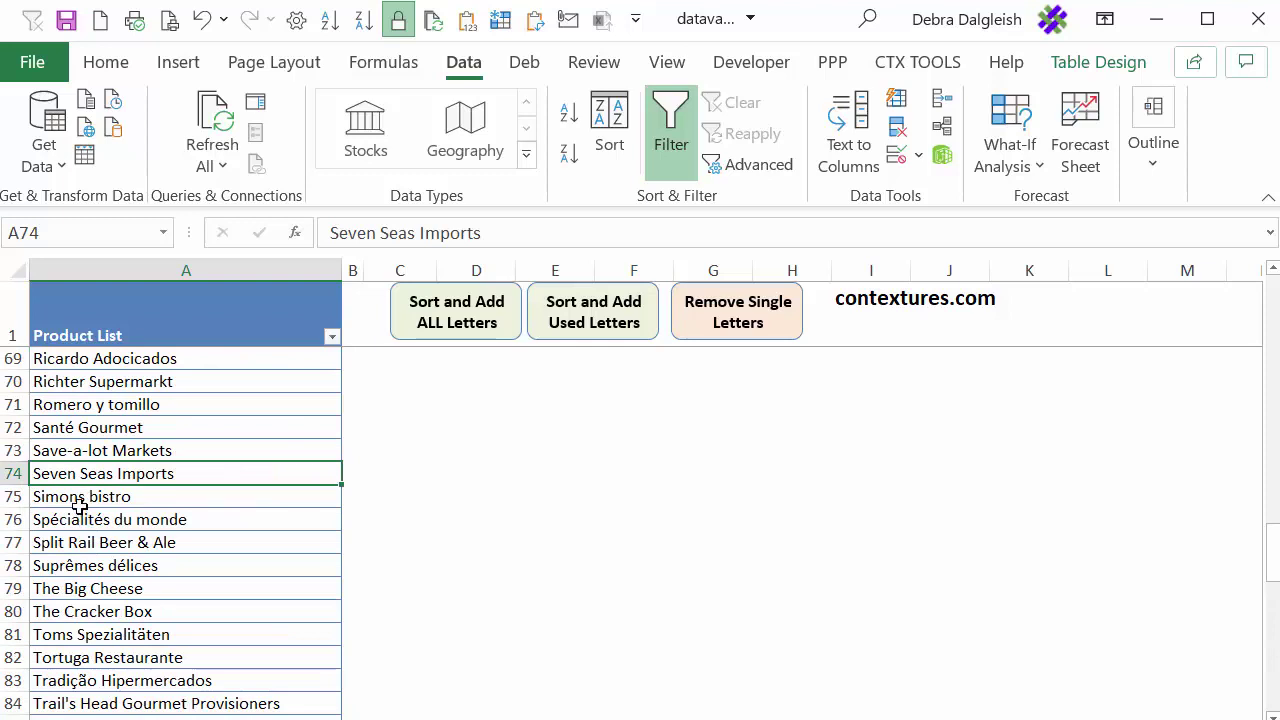
Sort the Product List column A to Z so the letters fall in as headings
right_click(87, 477)
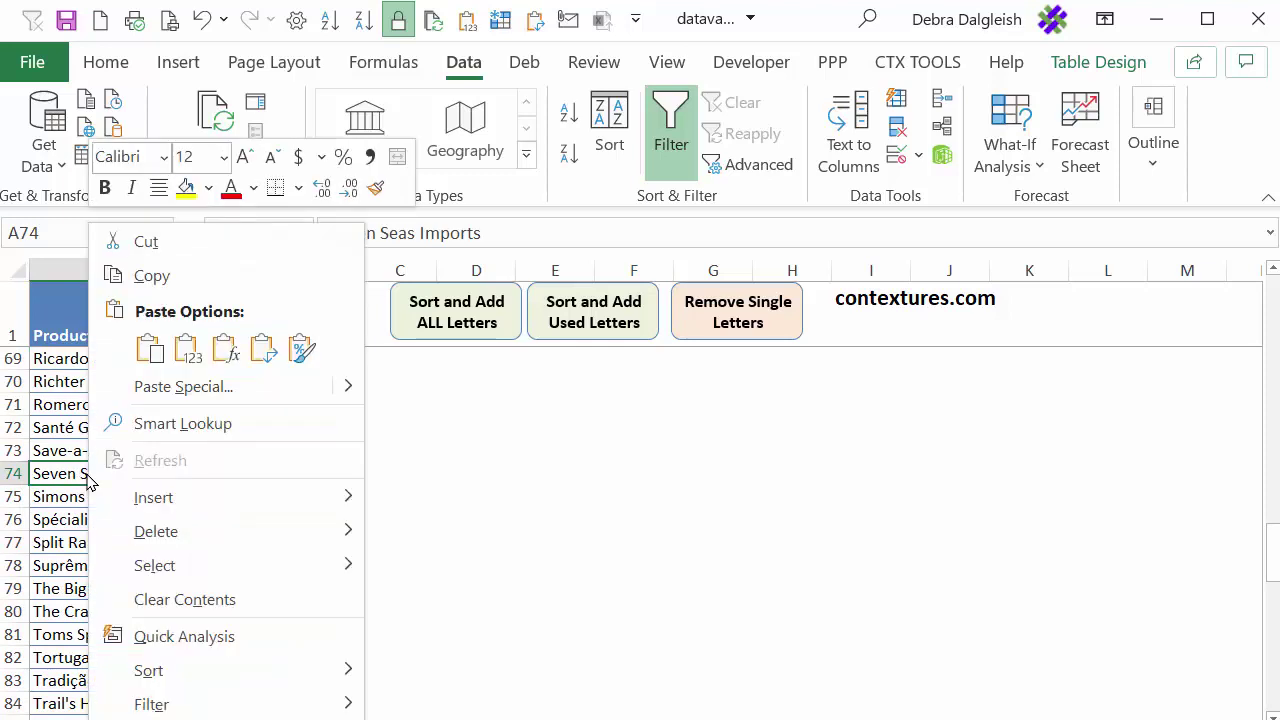
mouse_move(191, 674)
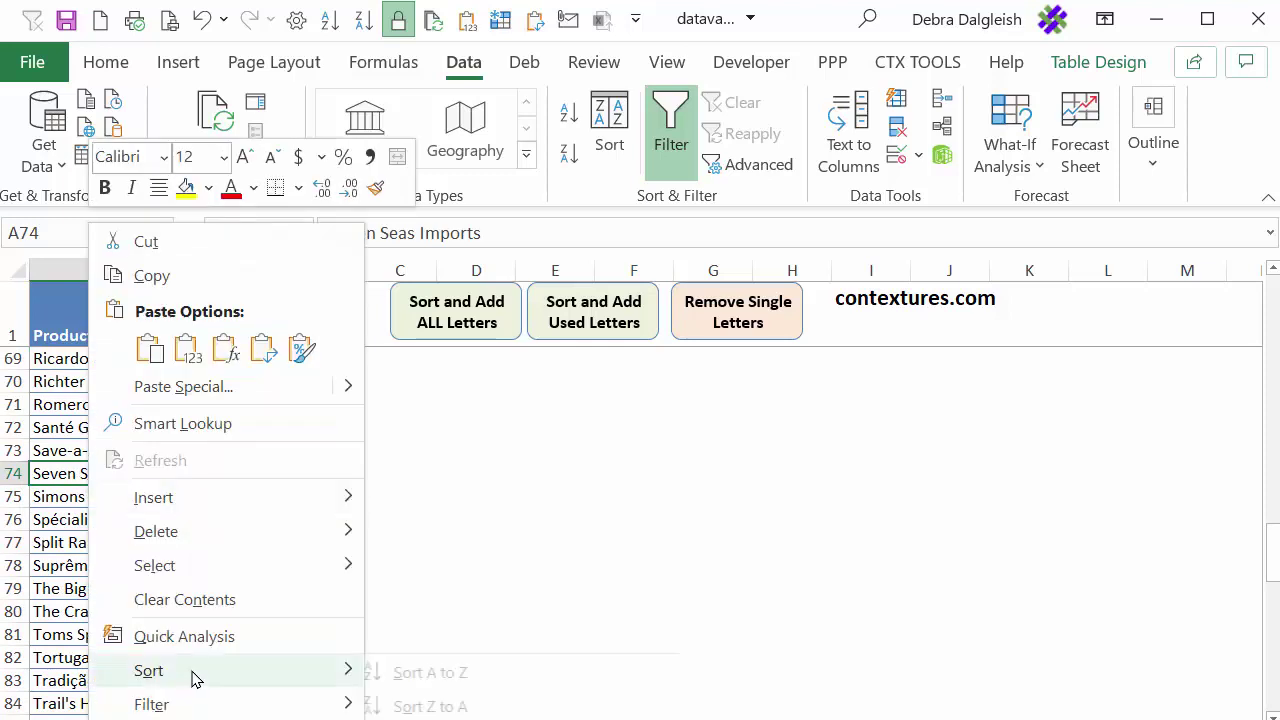
click(451, 684)
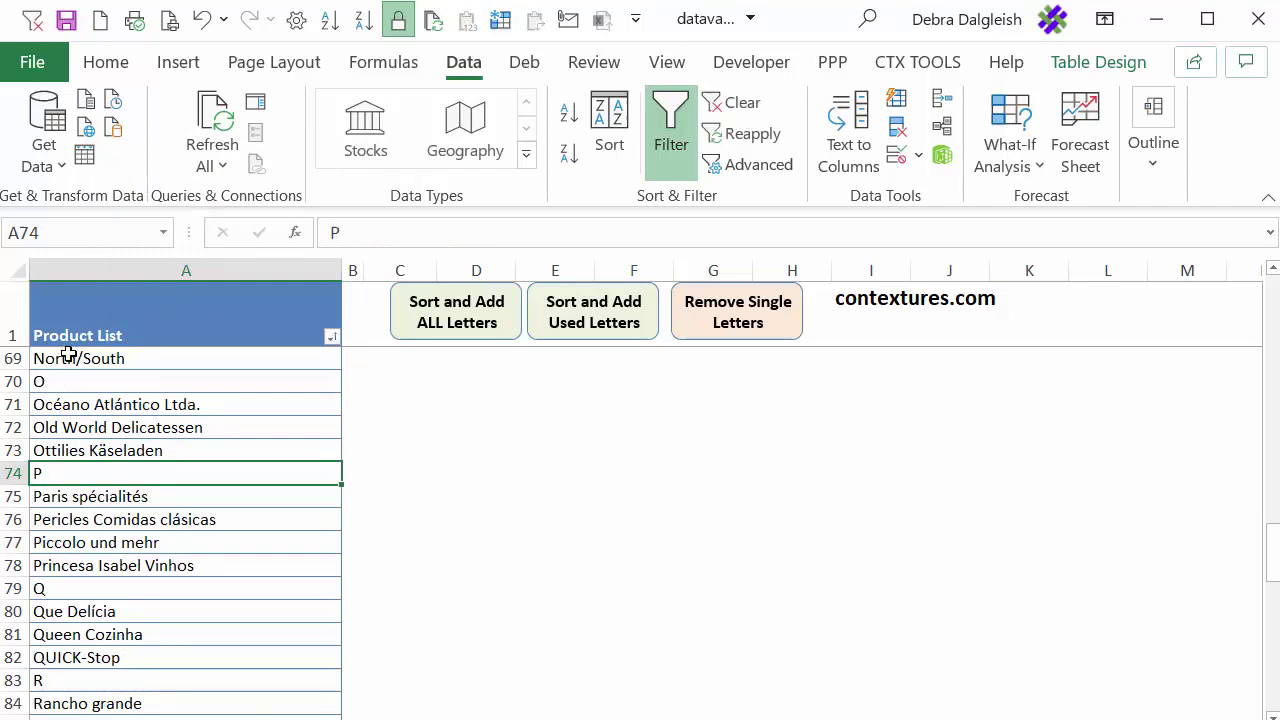
scroll(68, 355, down, 7)
scroll(171, 318, up, 10)
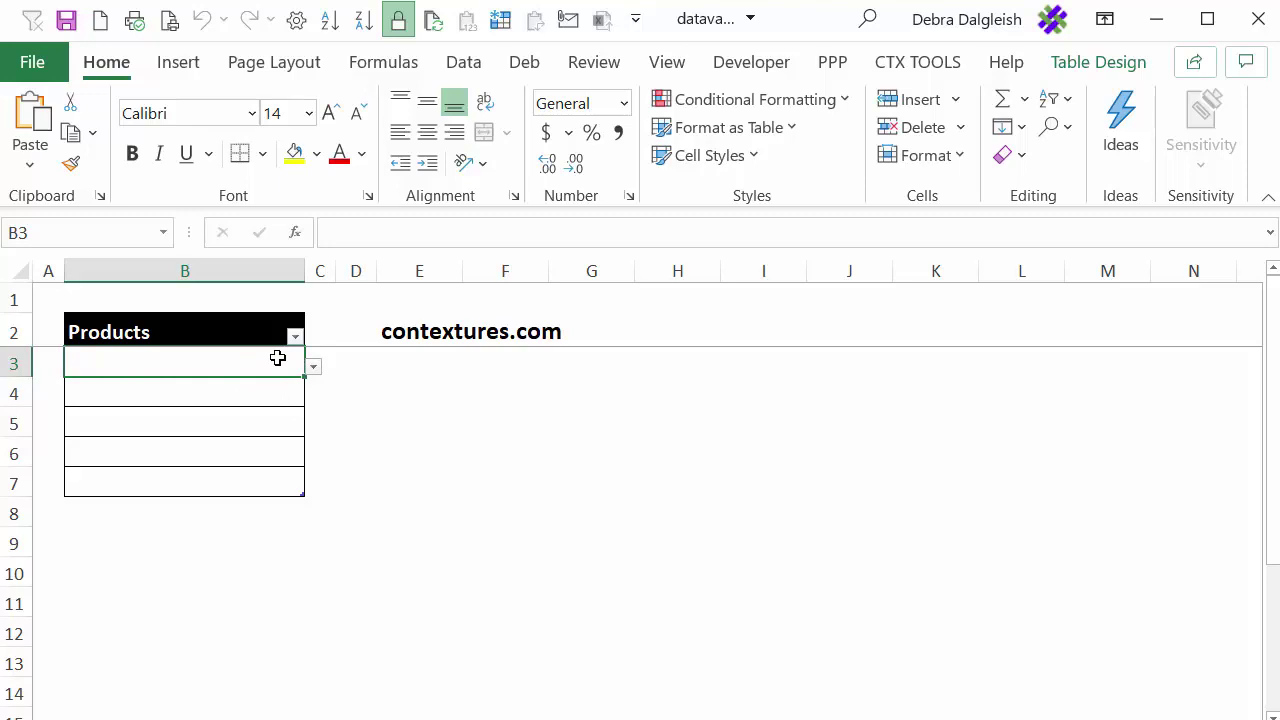
Type q in B3 and pick QUICK-Stop from the dropdown, then browse B4's choices
text(q)
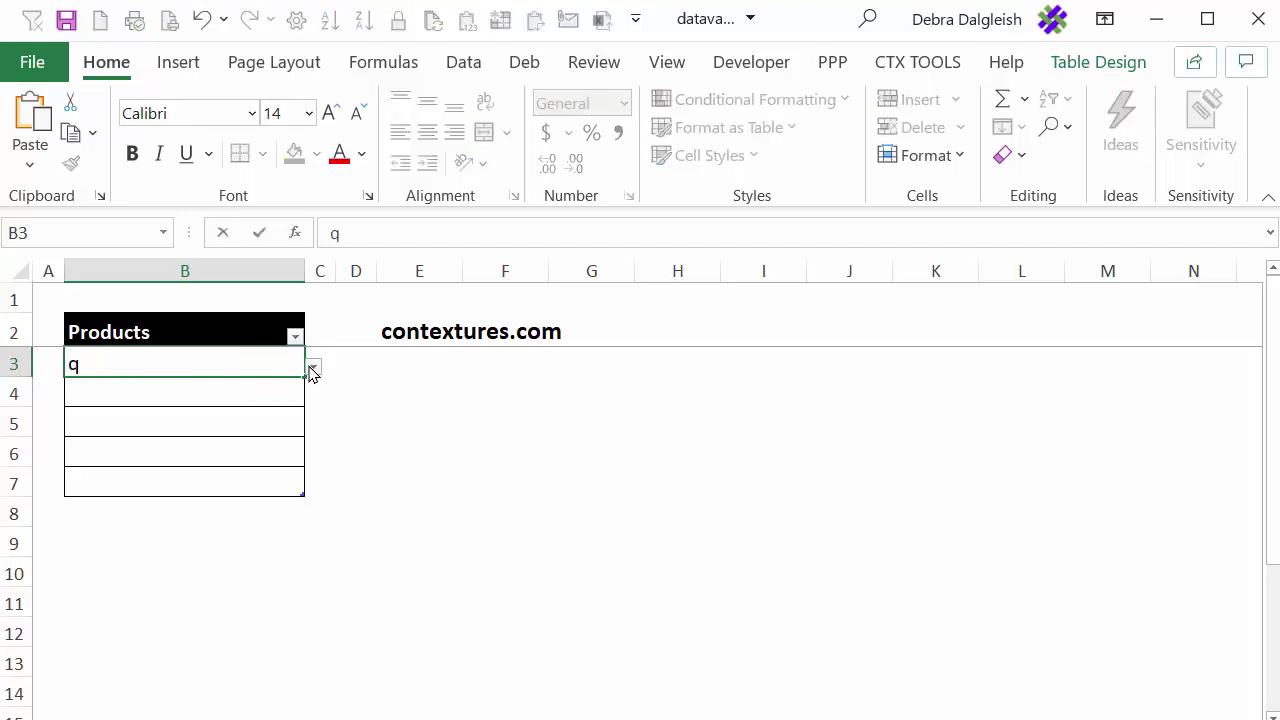
click(312, 372)
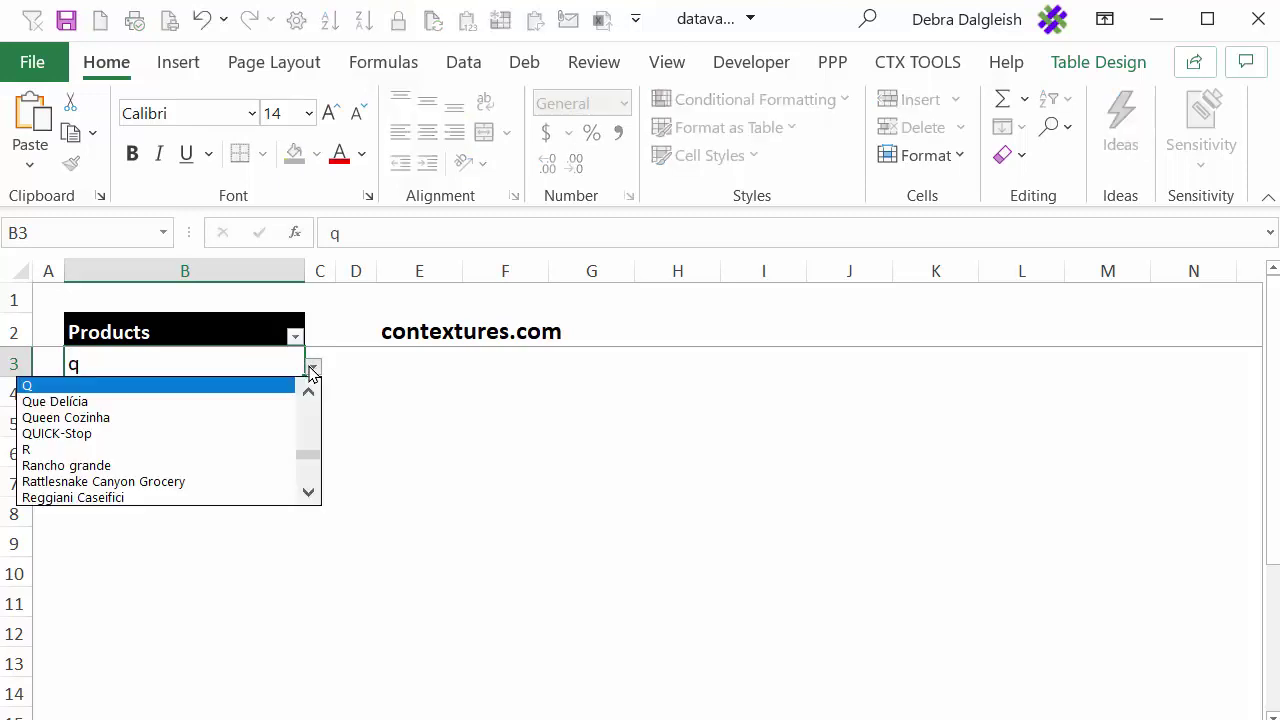
click(95, 434)
key(Return)
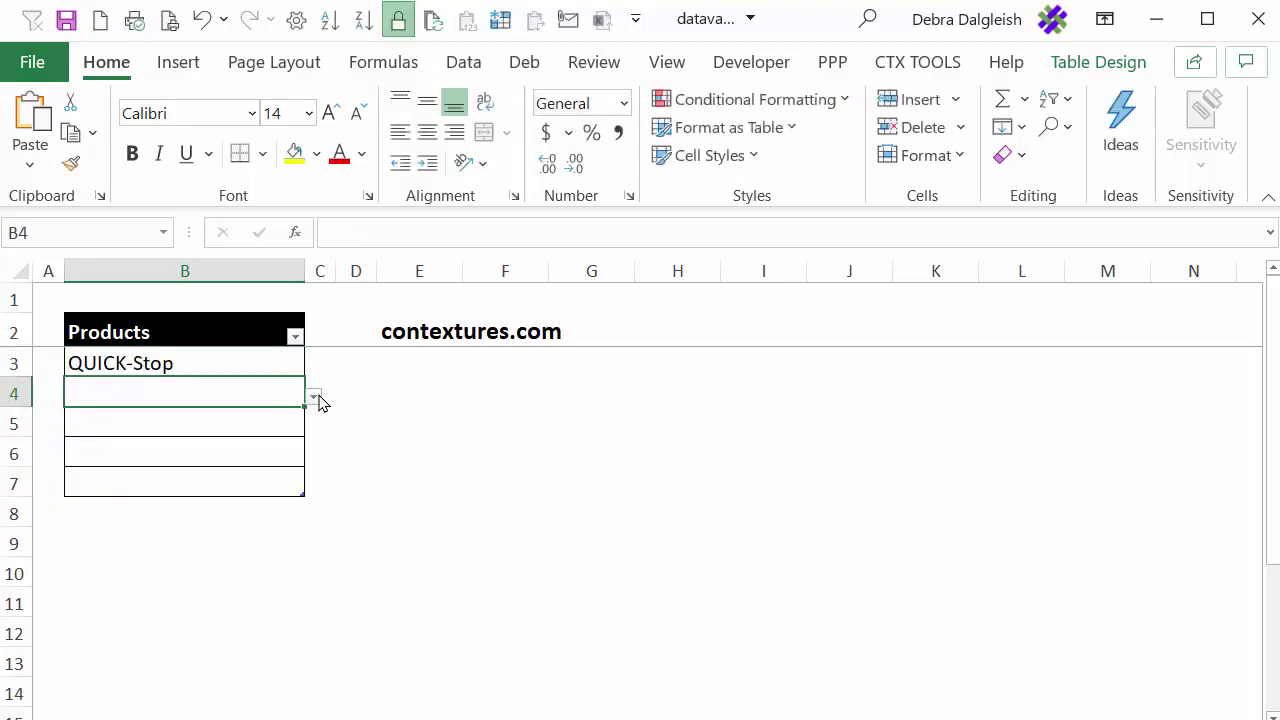
click(314, 398)
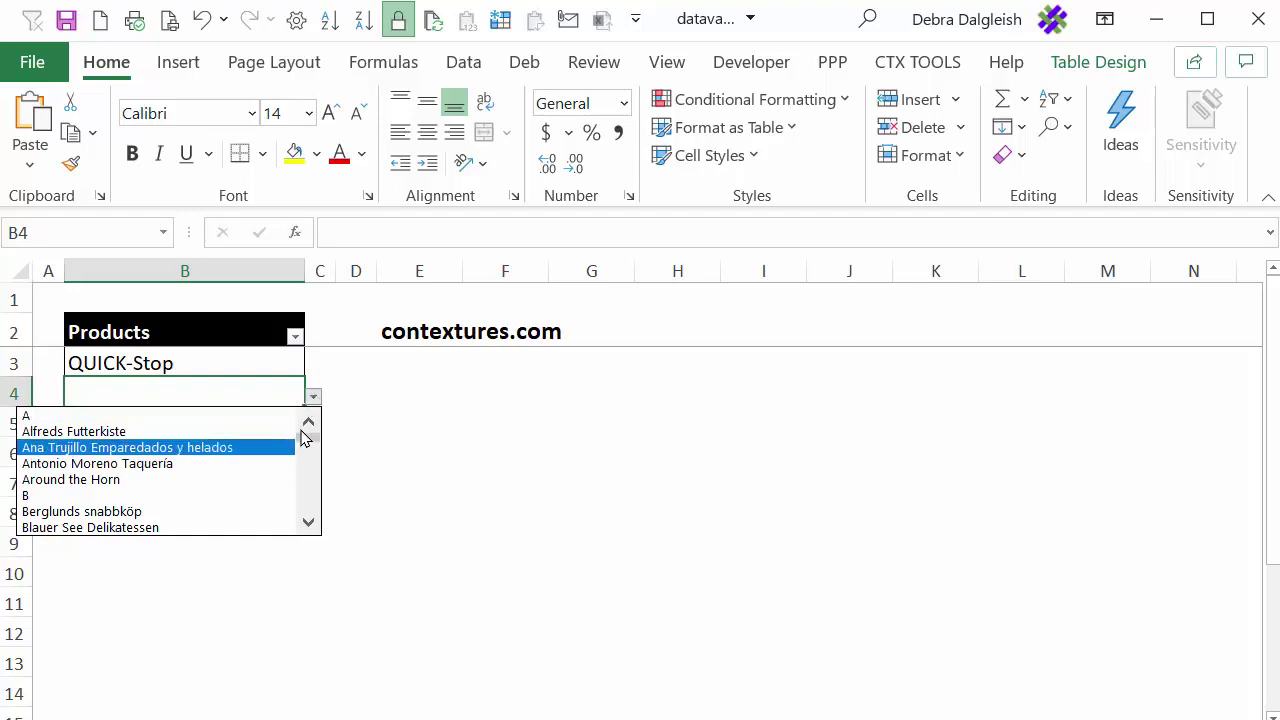
drag(309, 449, 315, 500)
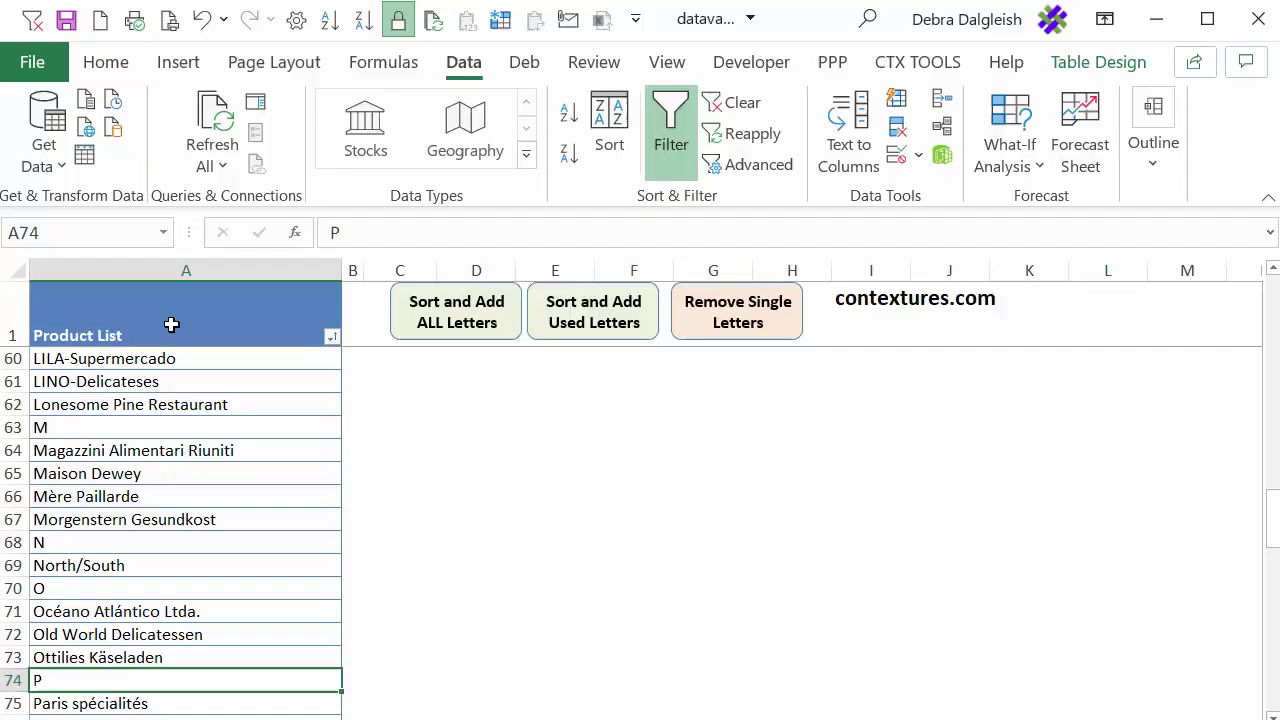
Apply a Text Filters > Equals custom filter of ? to the Product List column
click(172, 330)
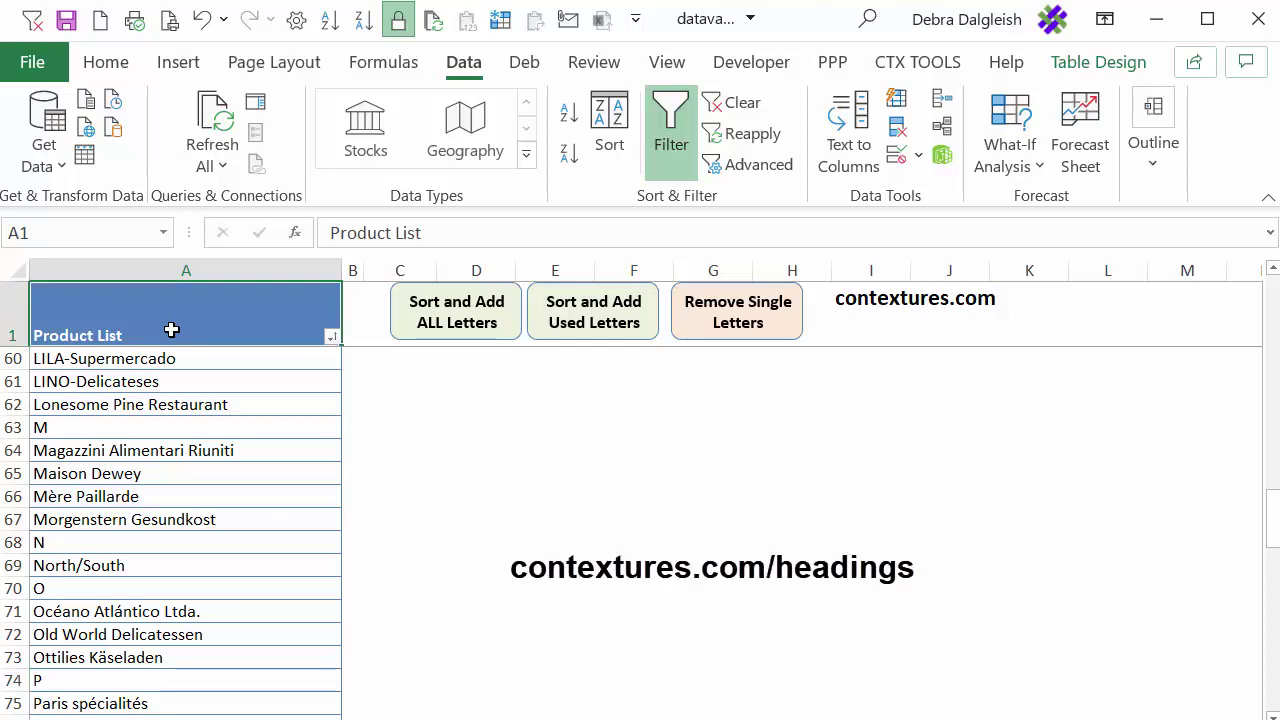
click(331, 336)
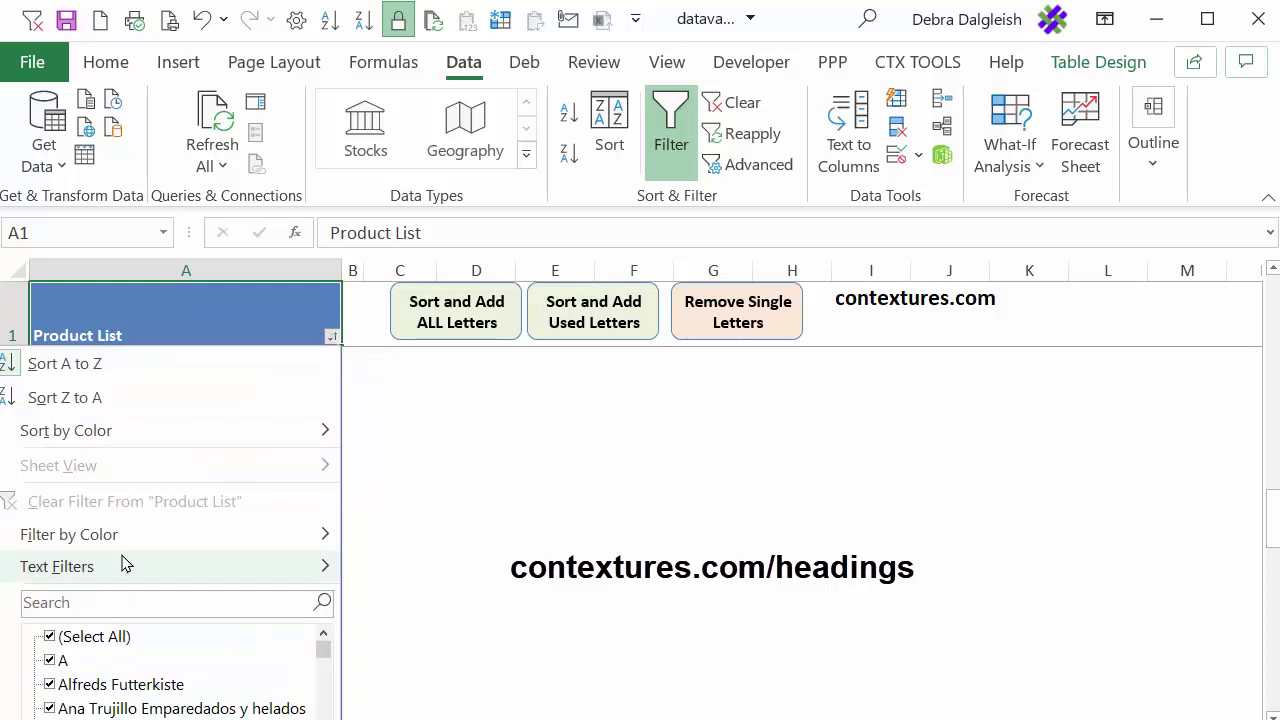
mouse_move(124, 565)
click(402, 574)
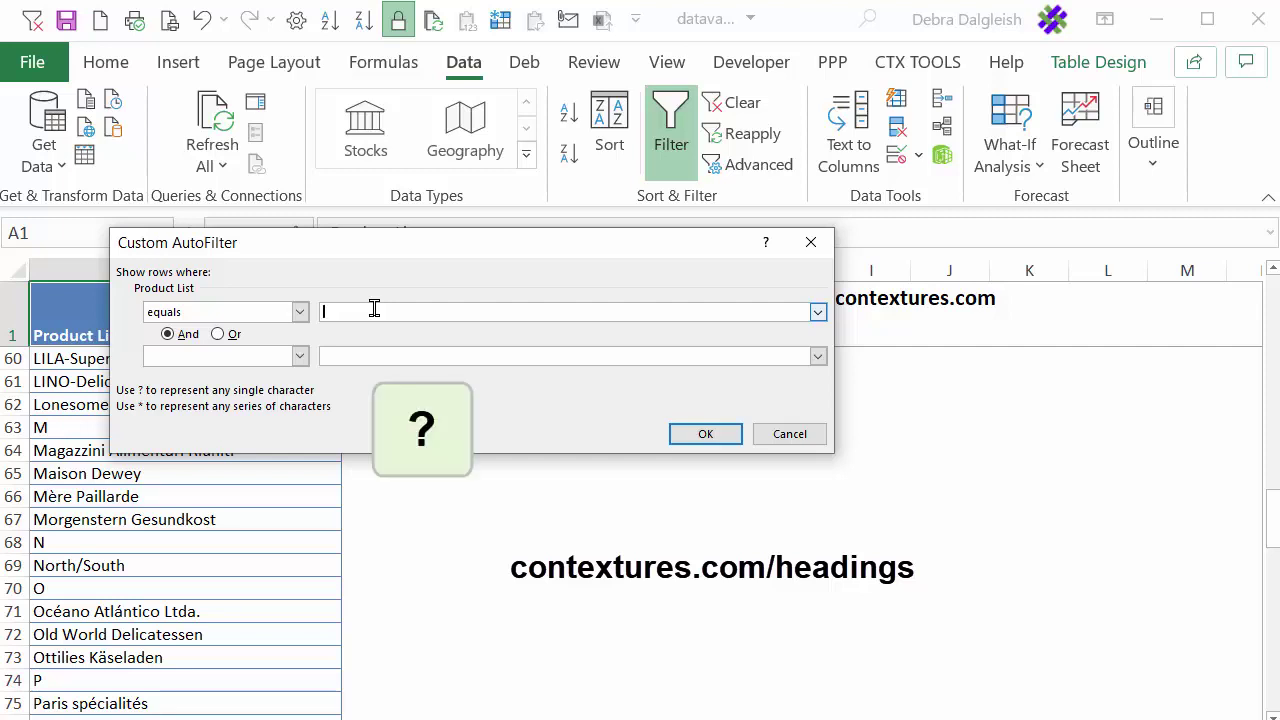
click(710, 434)
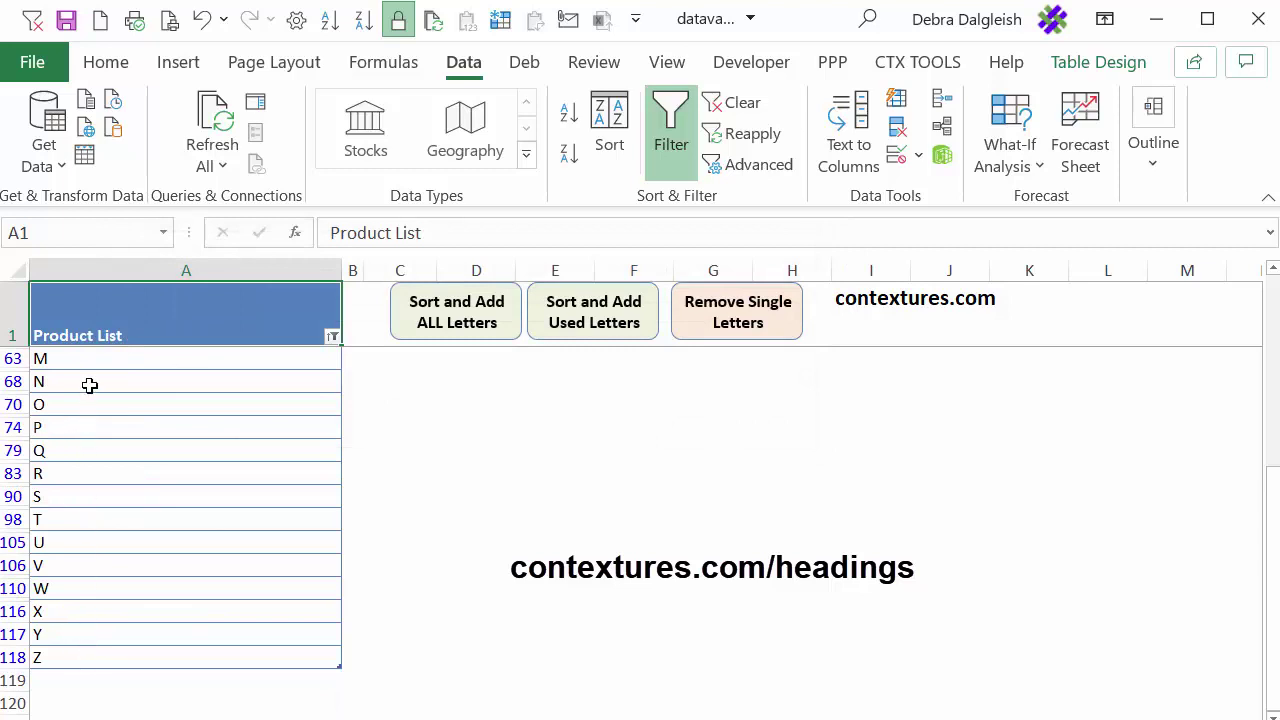
Select the visible heading entries and remove them with Home > Delete > Delete Table Rows
click(160, 285)
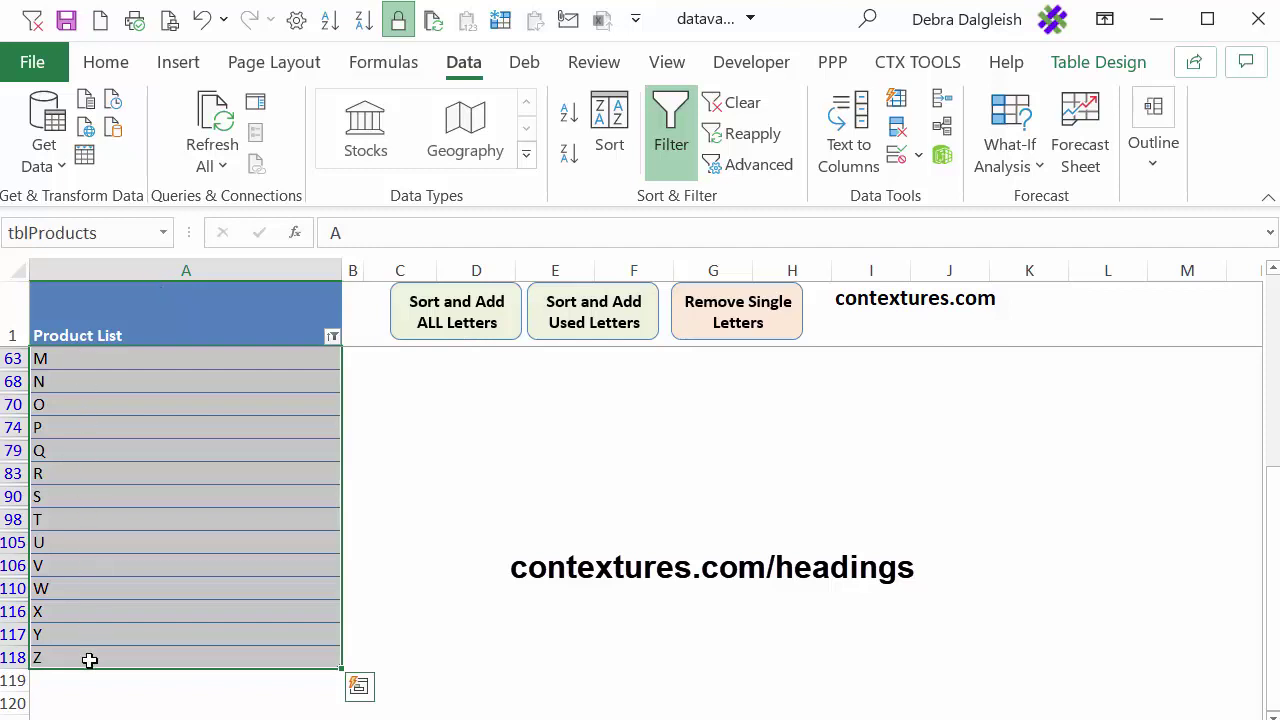
click(120, 64)
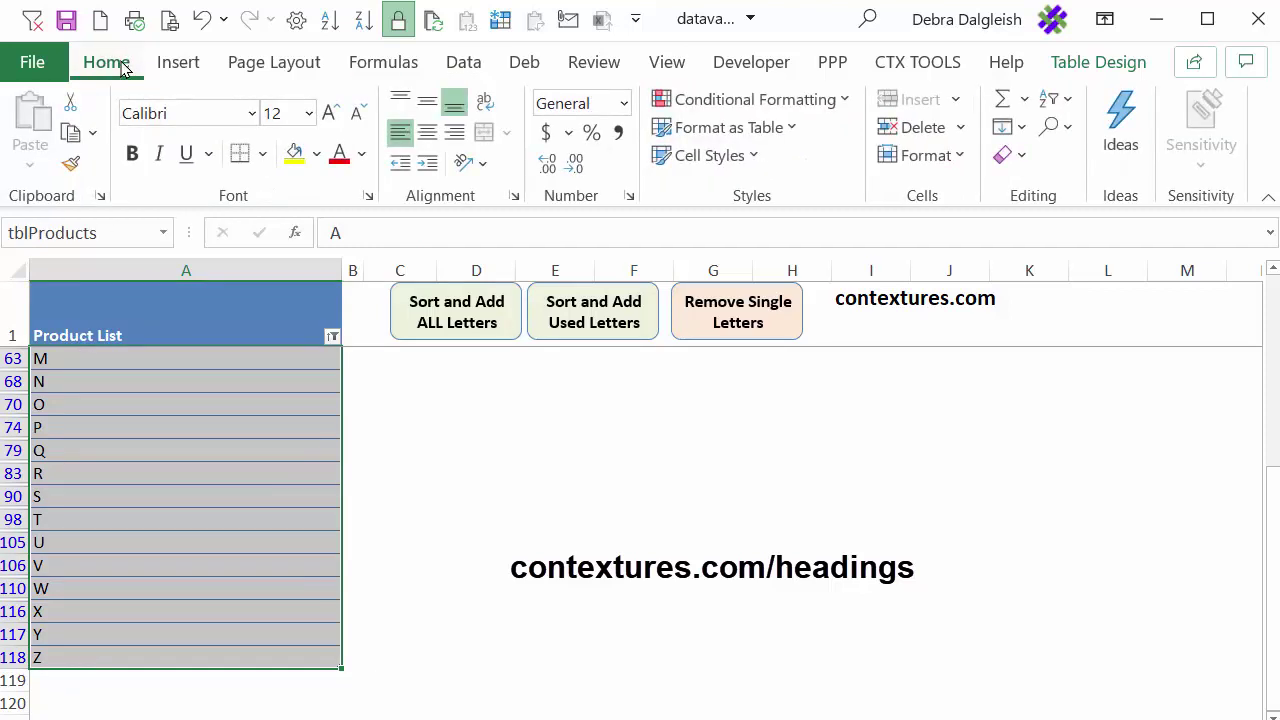
click(959, 130)
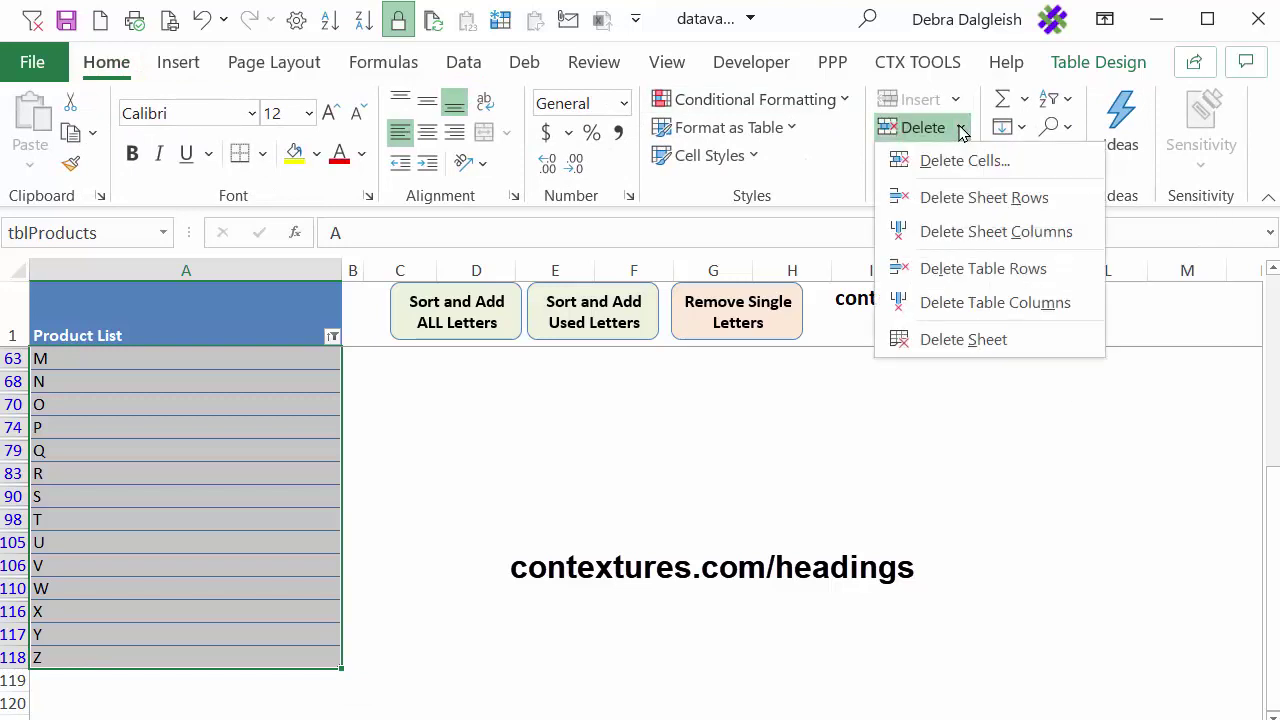
click(948, 274)
click(234, 323)
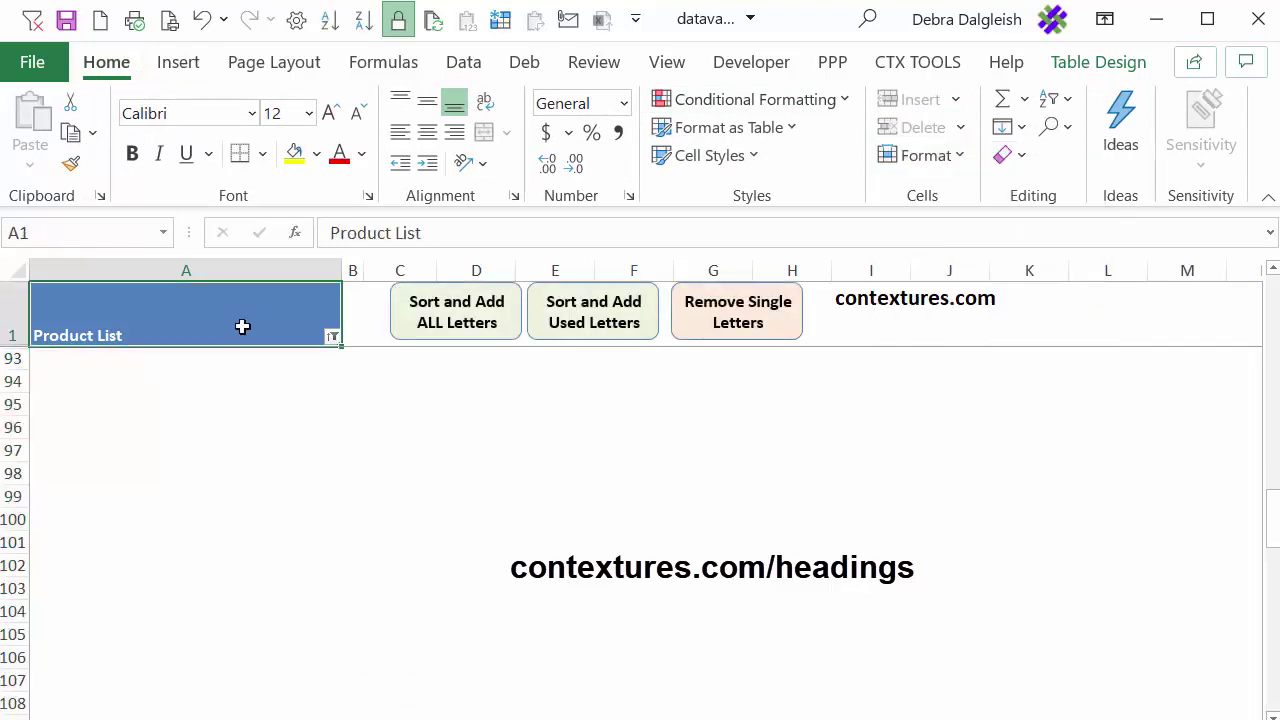
Use Clear Filter From "Product List" to show every product again
click(333, 338)
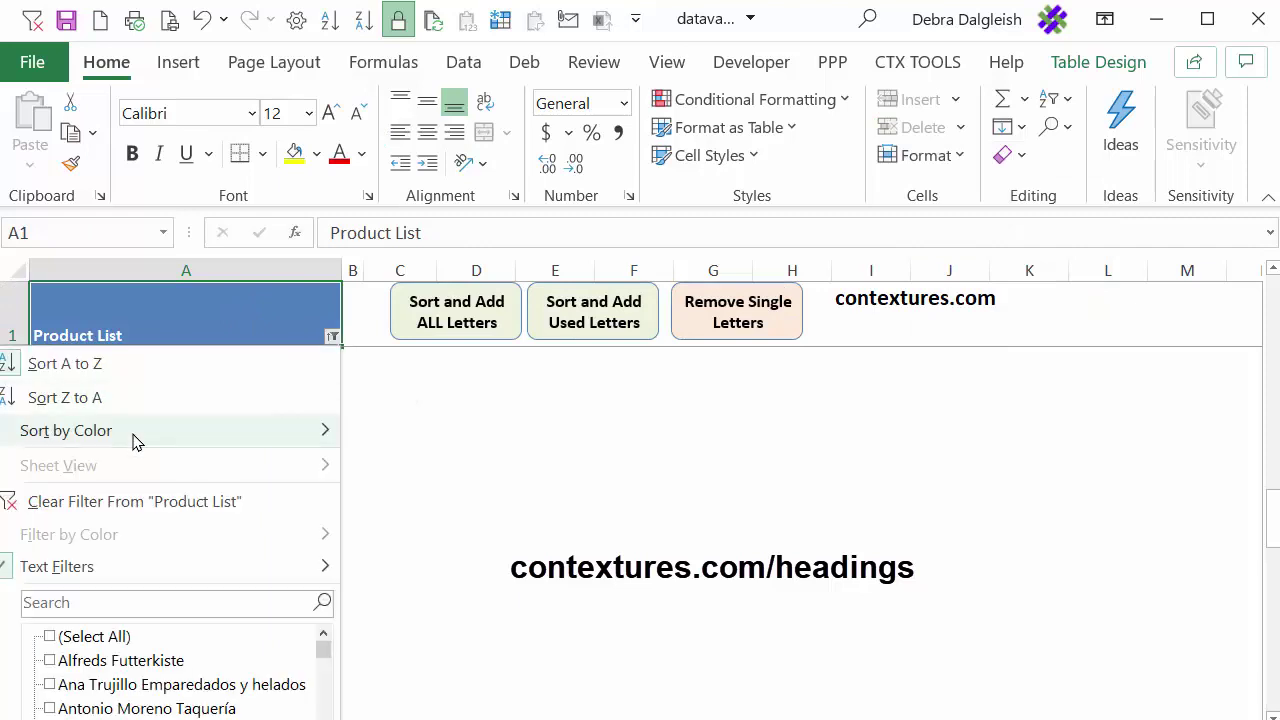
click(126, 503)
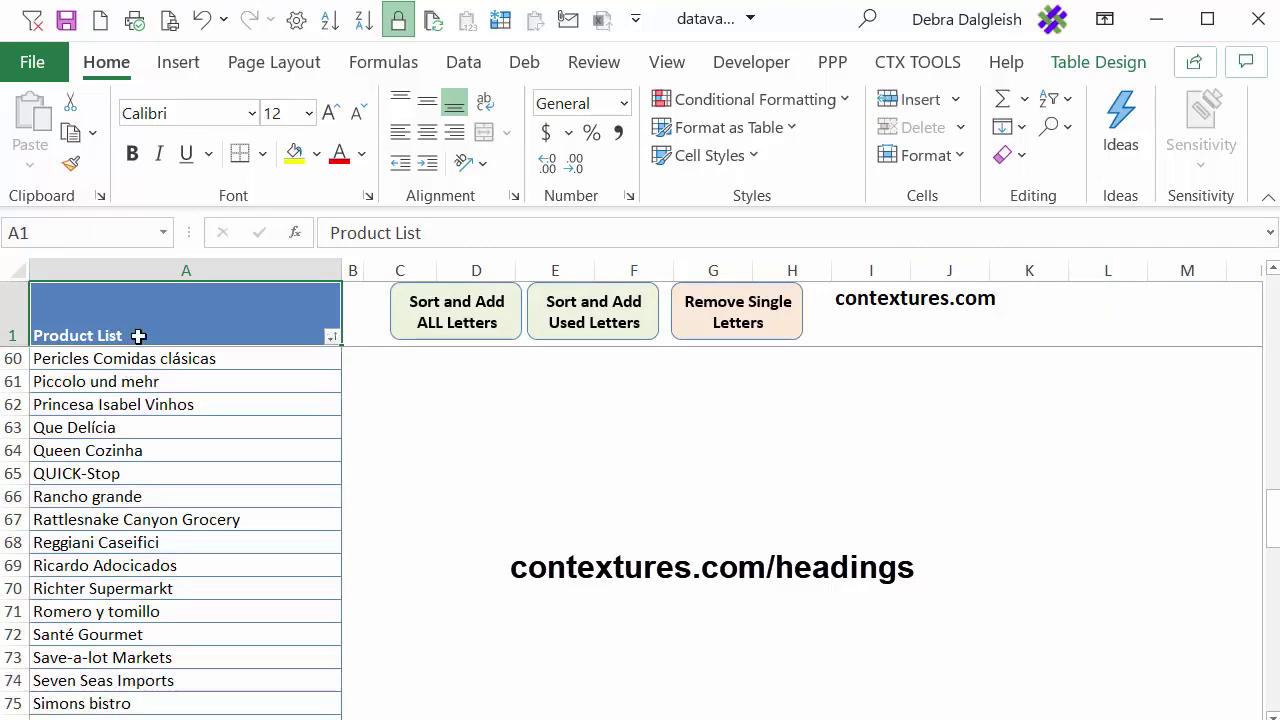